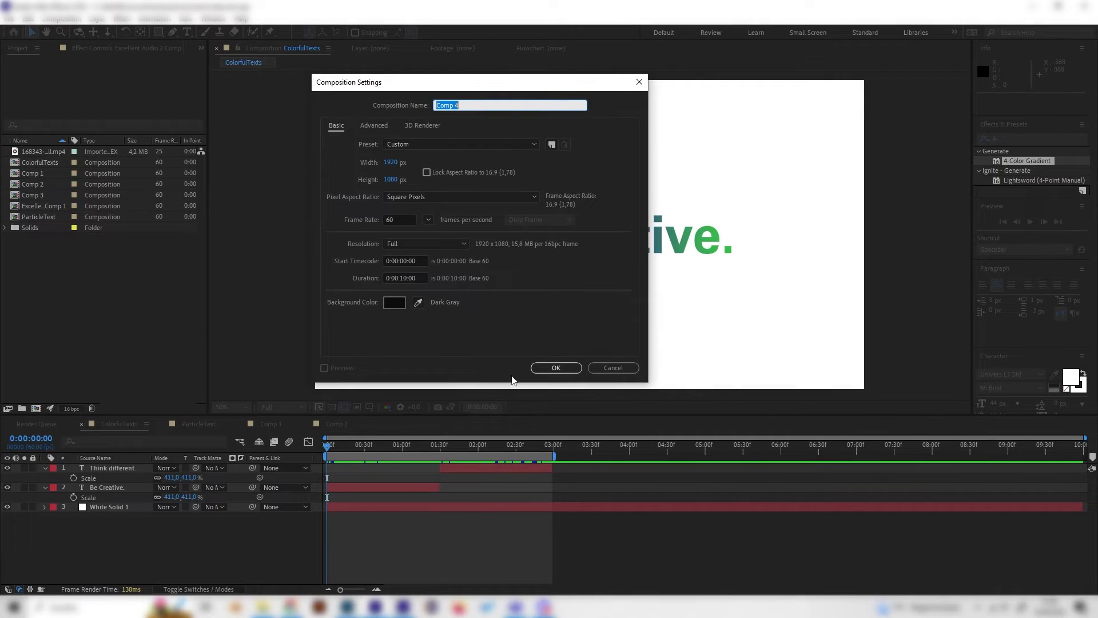
Create Comp 4 and fill it with a 1920x1080 white solid named White Solid 4.
click(542, 369)
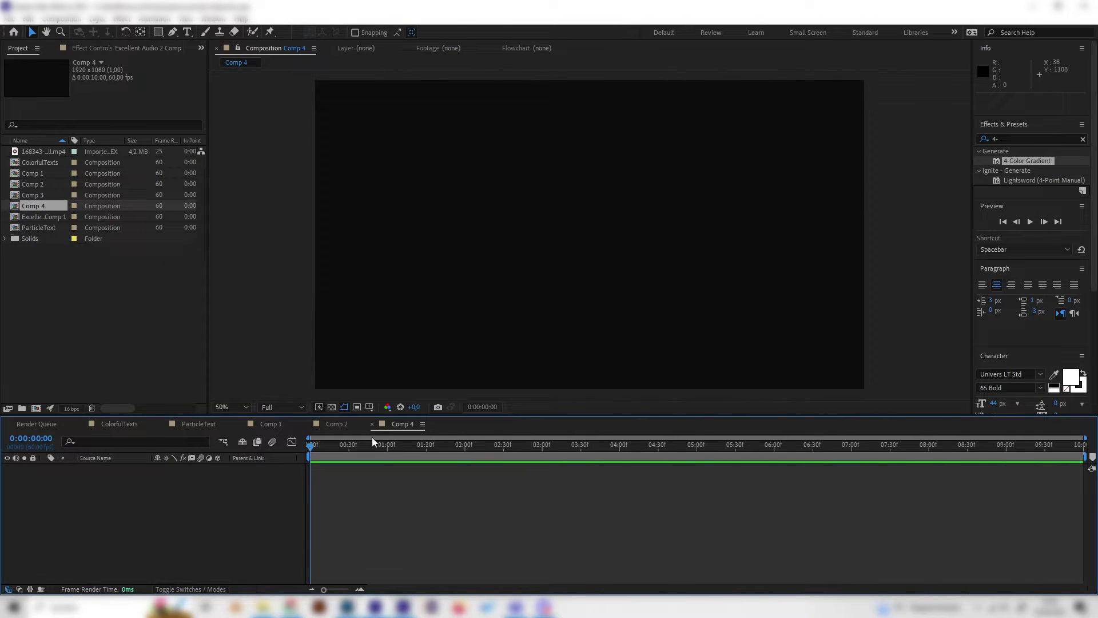
right_click(190, 487)
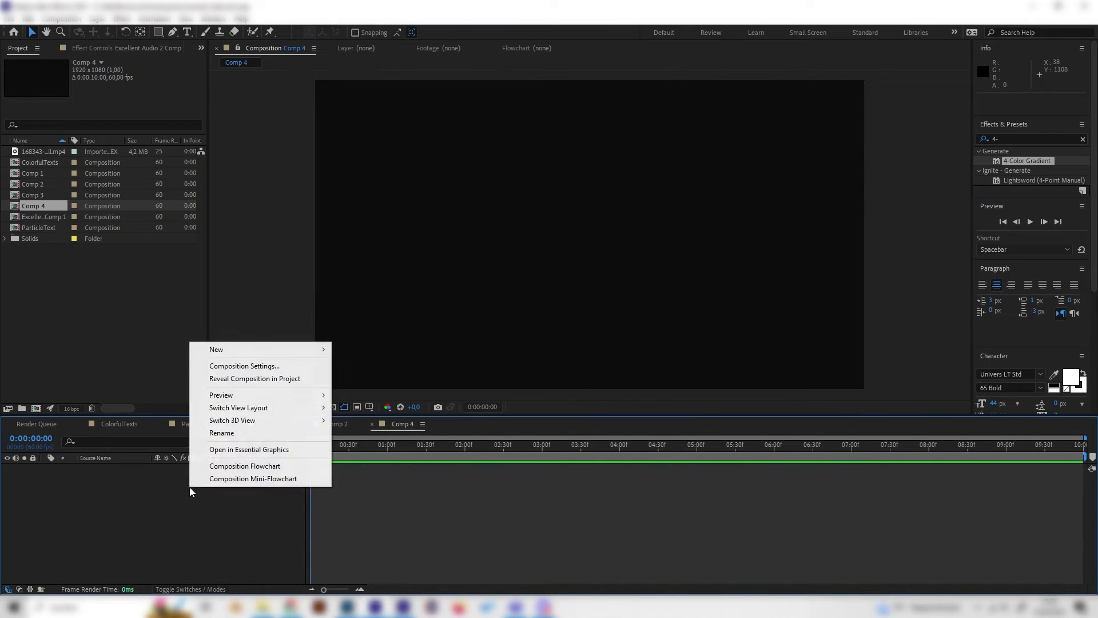
mouse_move(218, 350)
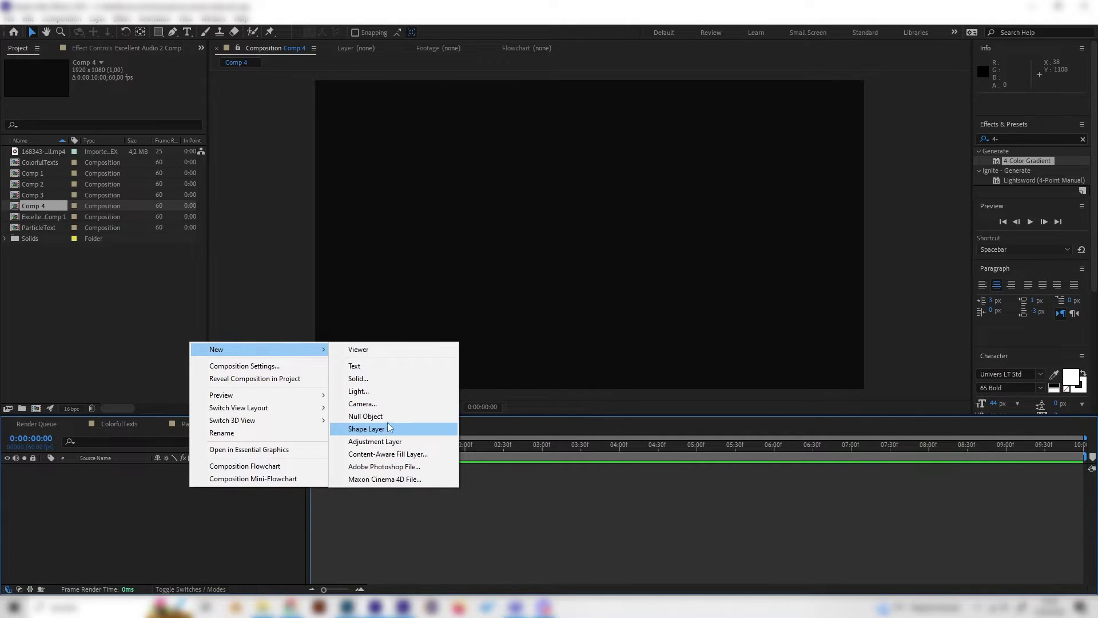
click(377, 378)
click(142, 202)
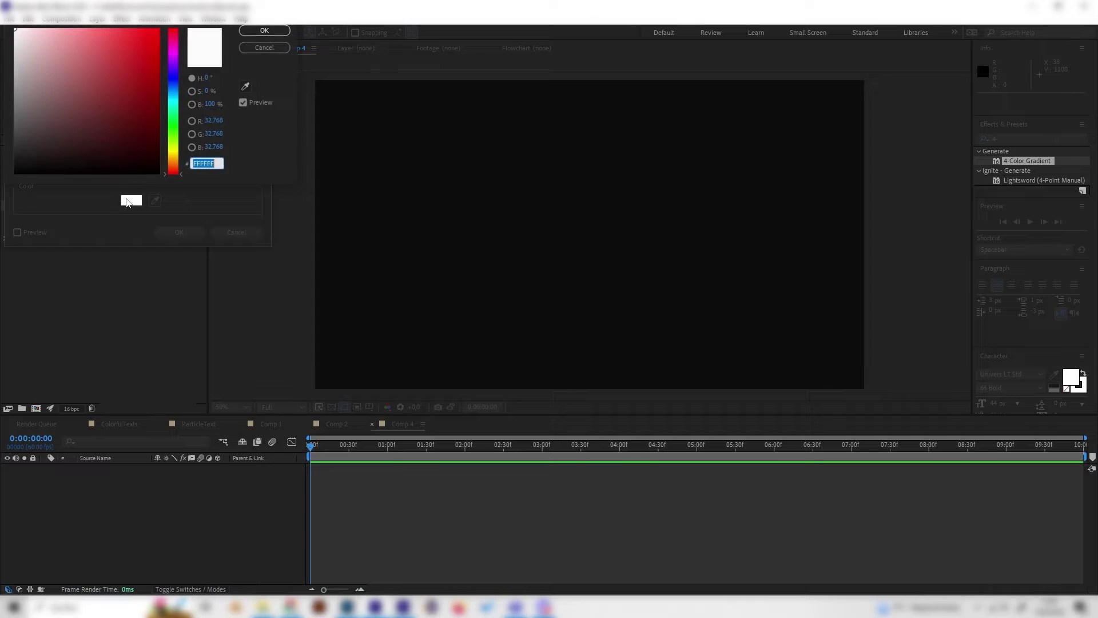
click(206, 163)
click(181, 230)
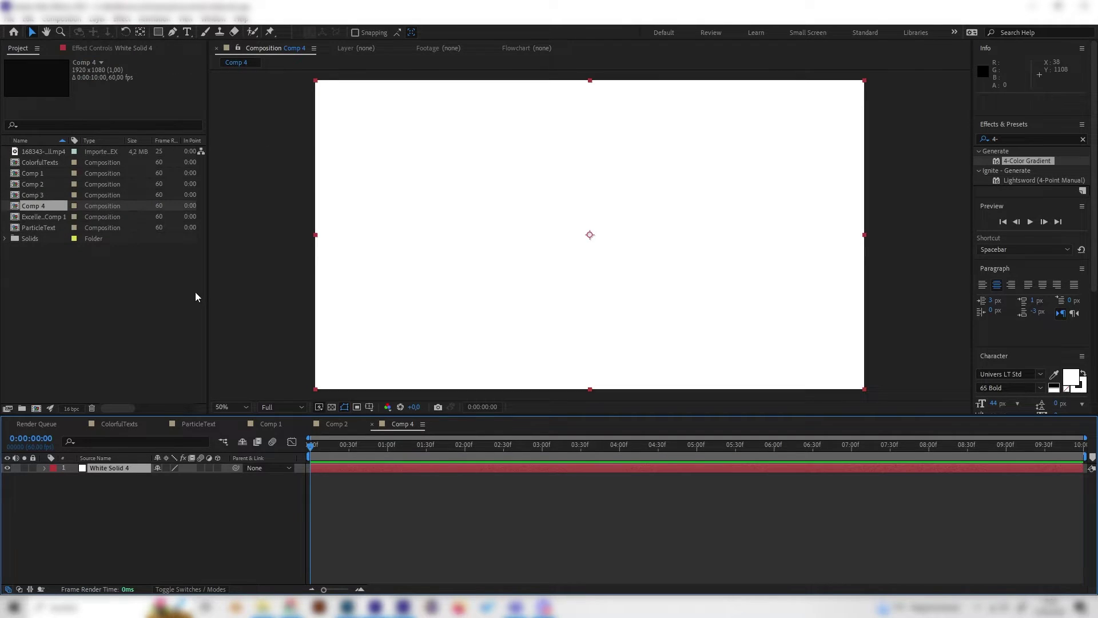
Add a centred text layer reading 'Be creative.'.
right_click(135, 493)
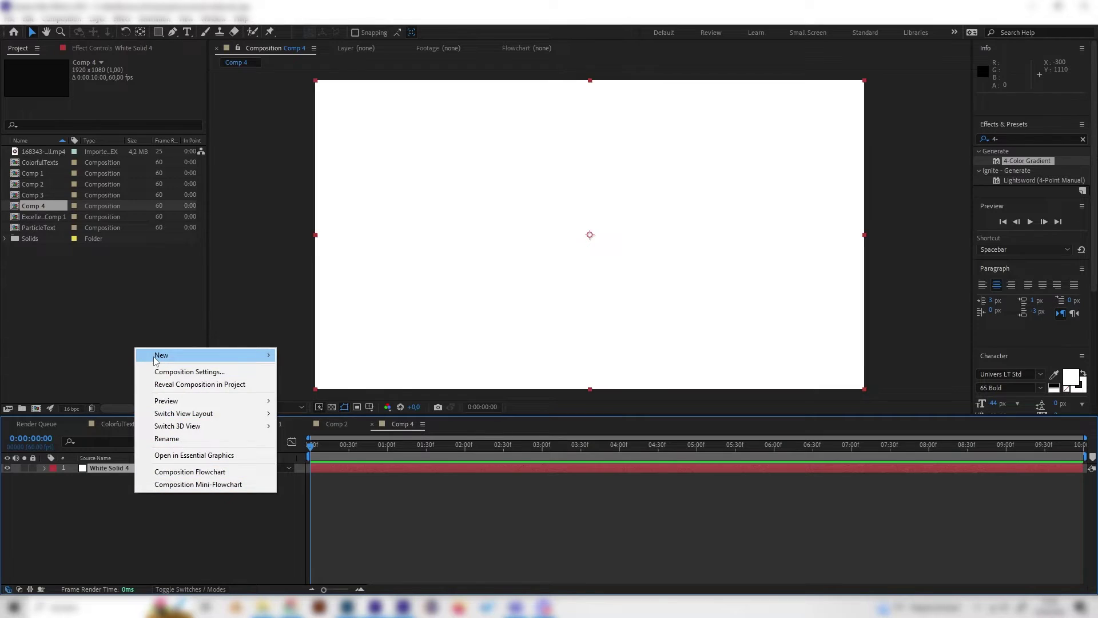
mouse_move(261, 355)
click(313, 373)
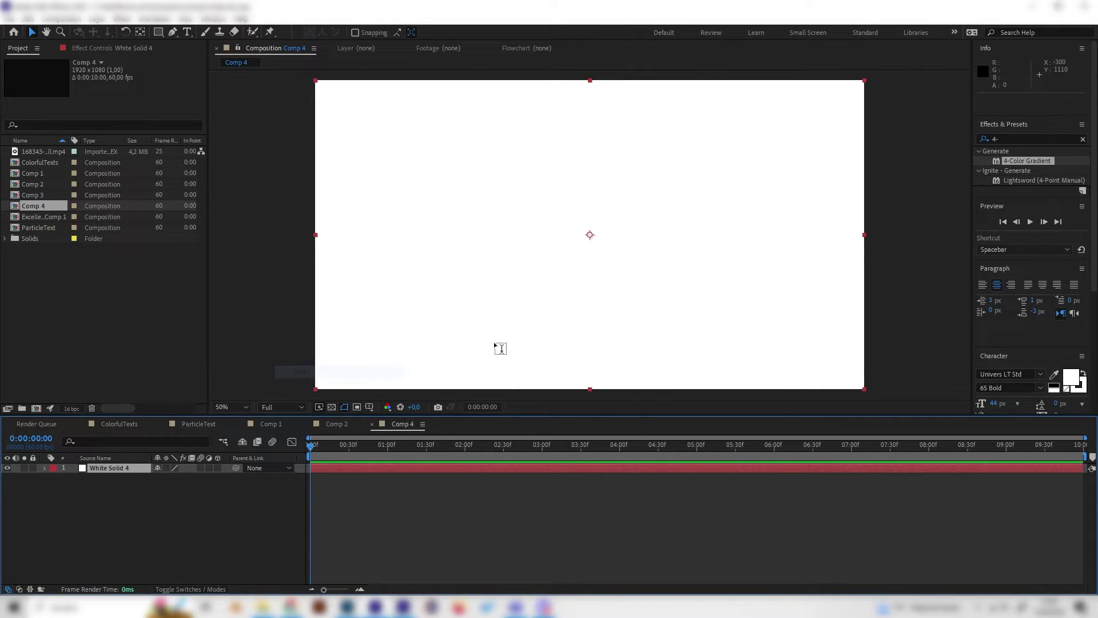
text(Be creativ)
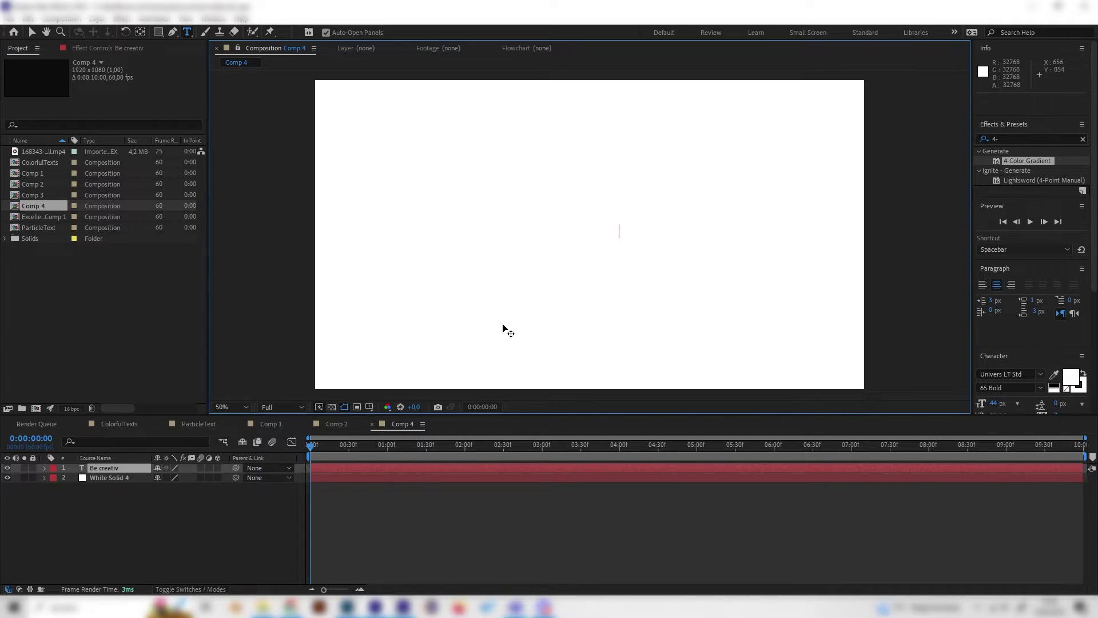
click(58, 536)
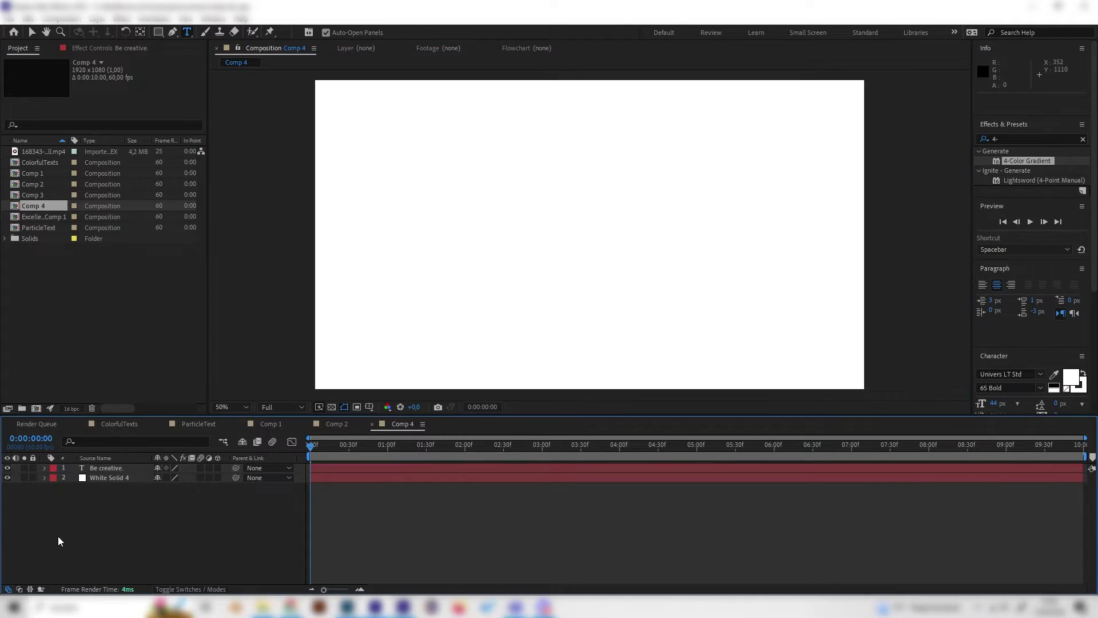
Hide White Solid 4 and show the text layer's Scale property.
click(105, 468)
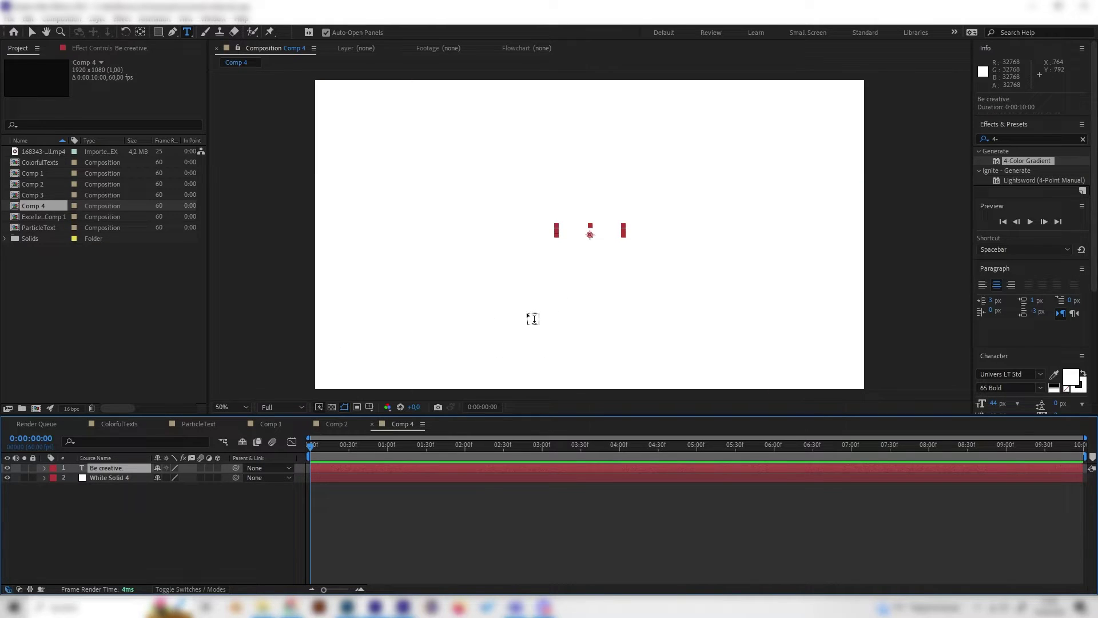
click(92, 507)
click(114, 469)
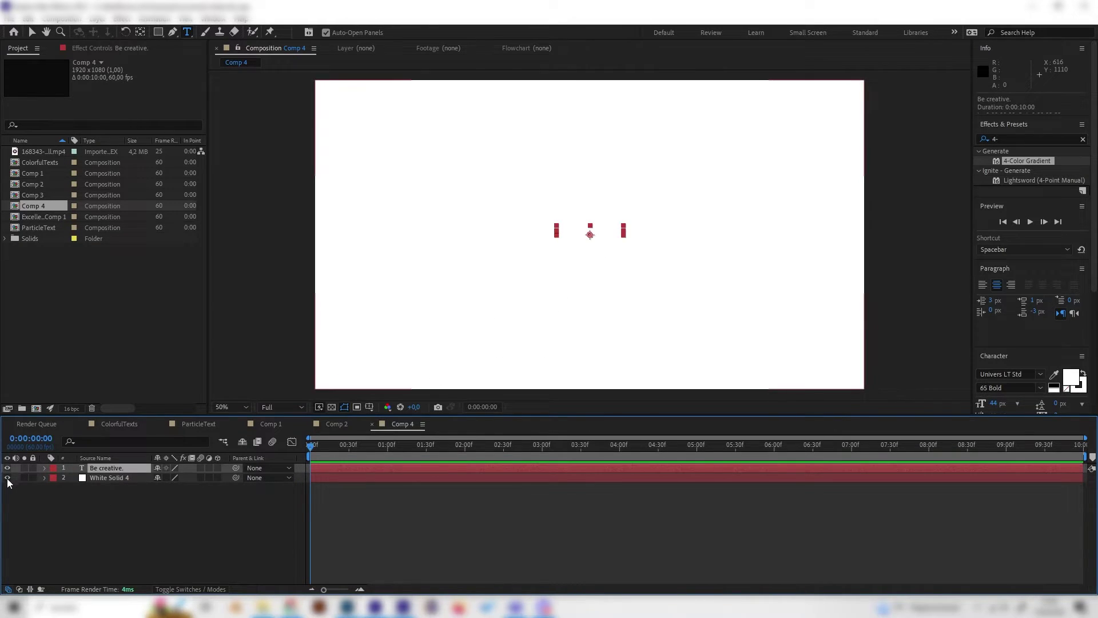
click(8, 477)
click(164, 517)
click(124, 470)
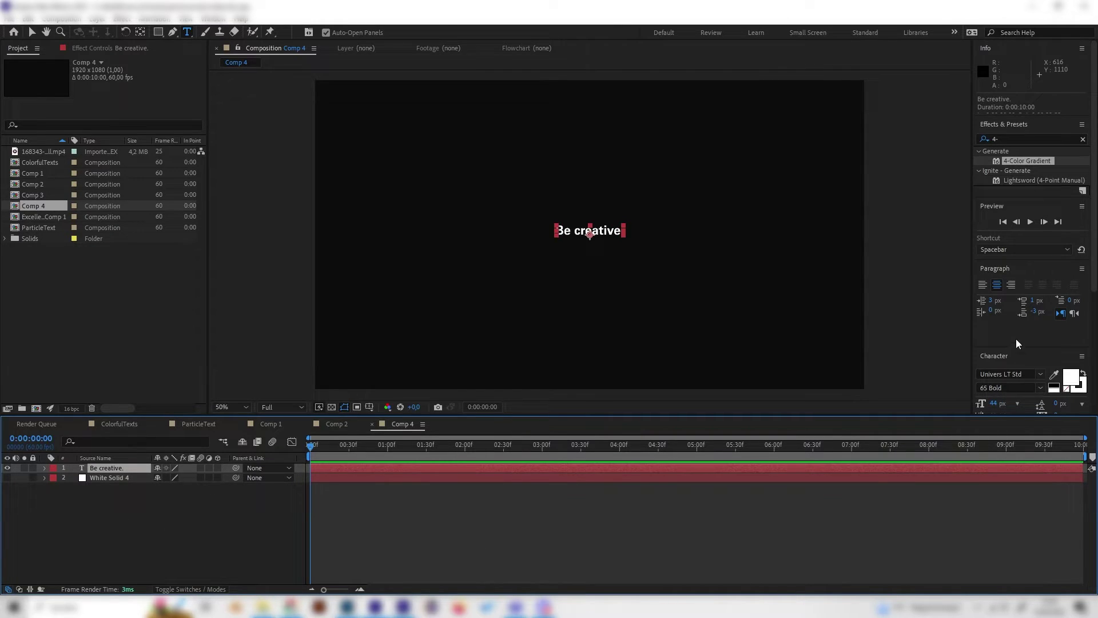
scroll(1041, 332, down, 4)
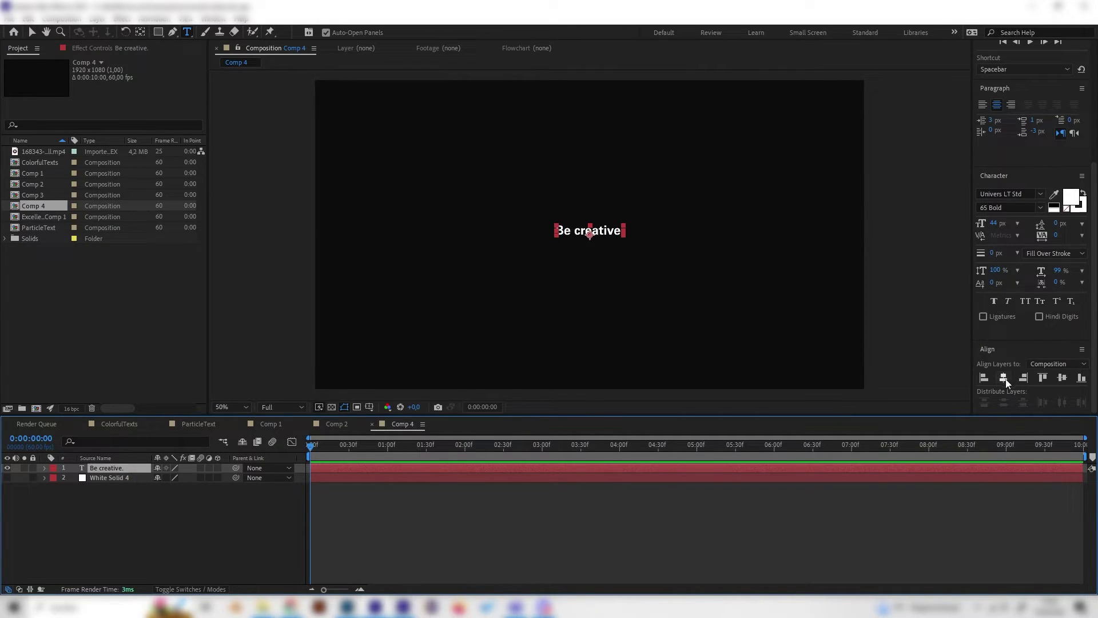
scroll(1010, 295, up, 4)
key(s)
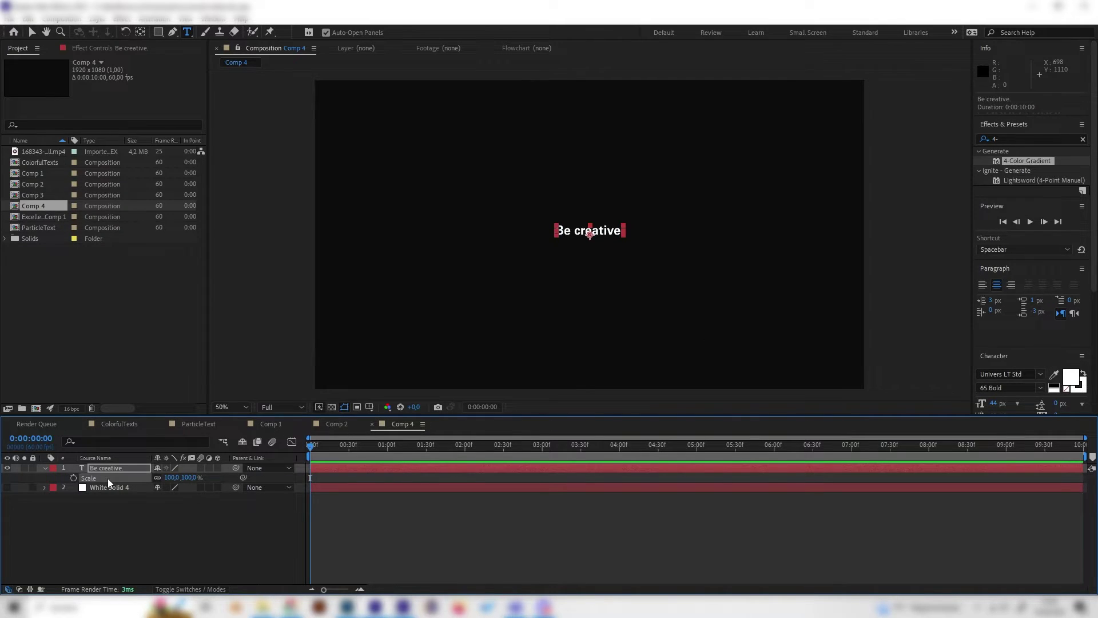
Scale the 'Be creative.' text layer up to 453%.
click(91, 489)
click(107, 469)
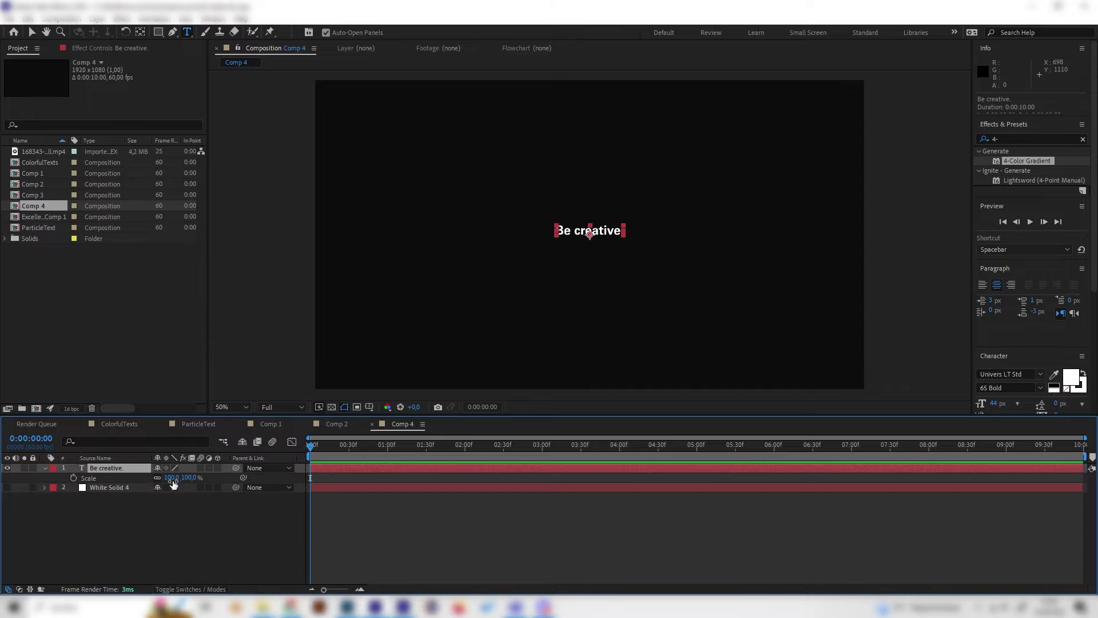
drag(187, 483, 358, 450)
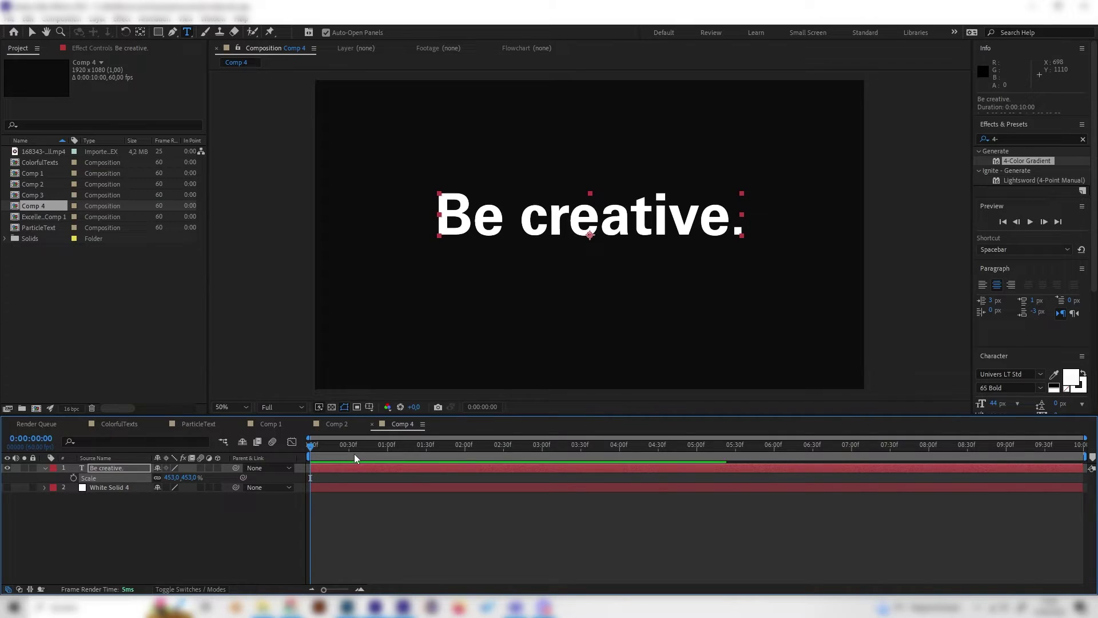
Centre the text horizontally and vertically in Comp 4 using the Align panel.
click(1026, 342)
scroll(1029, 344, down, 3)
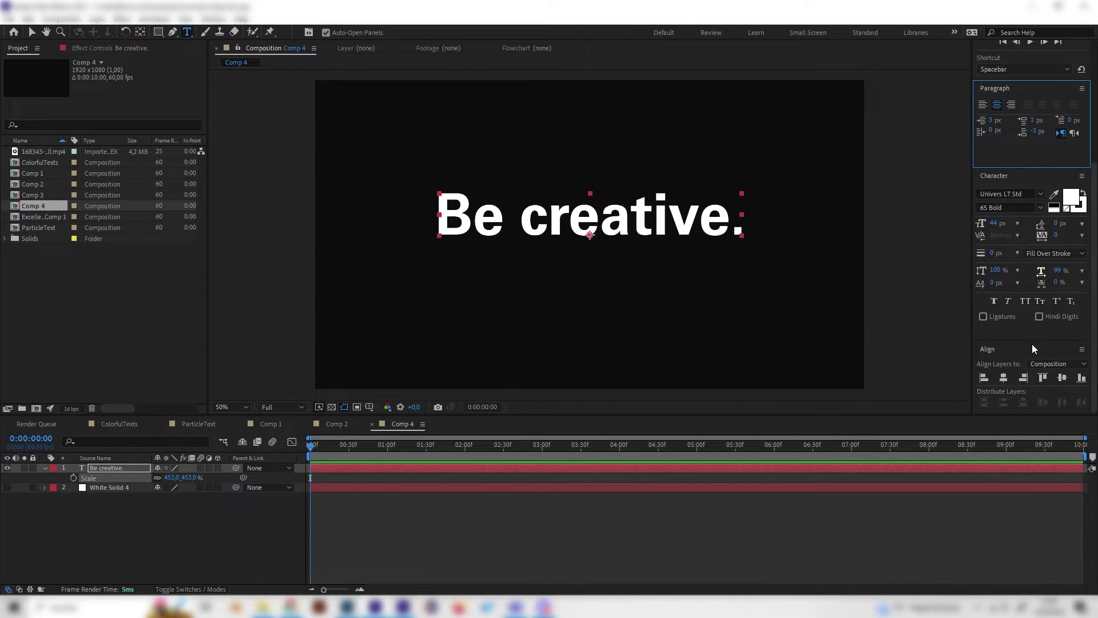
click(1005, 380)
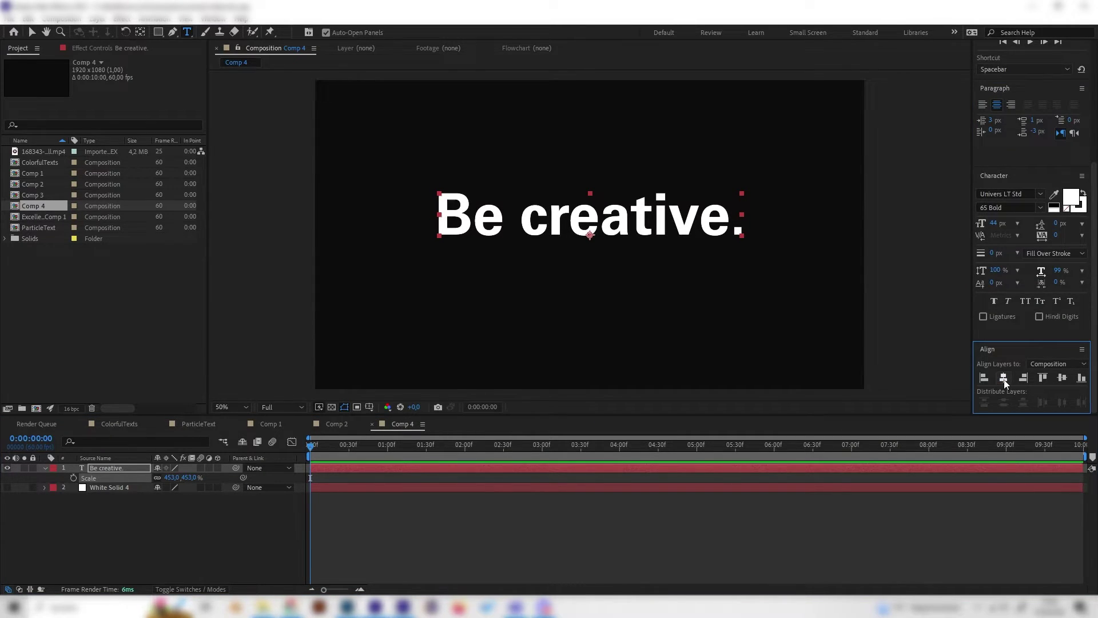
click(1063, 379)
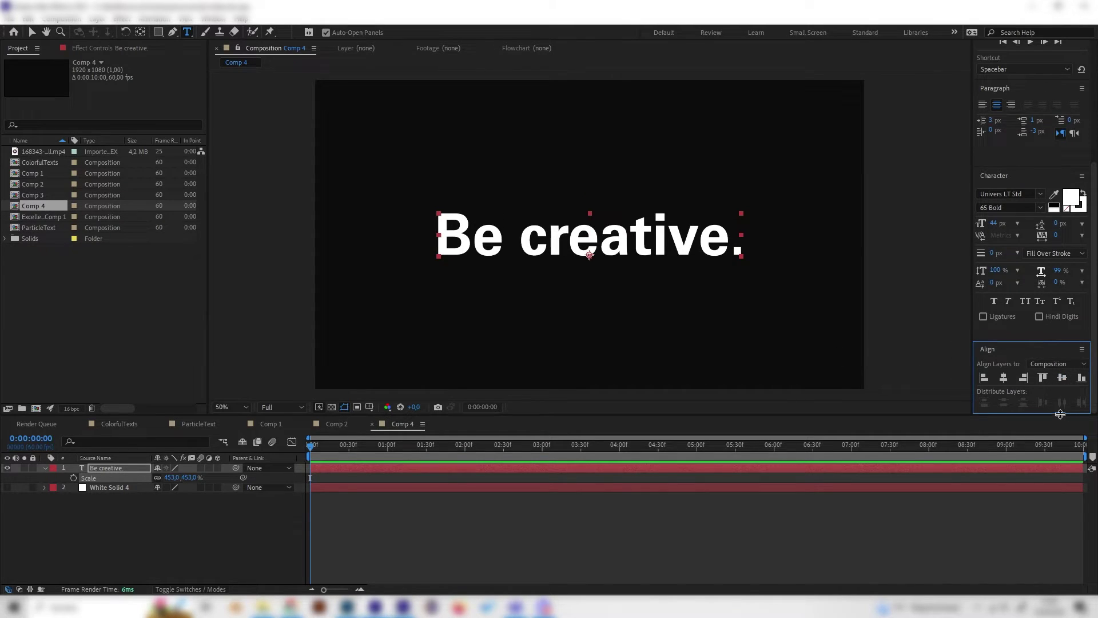
click(212, 19)
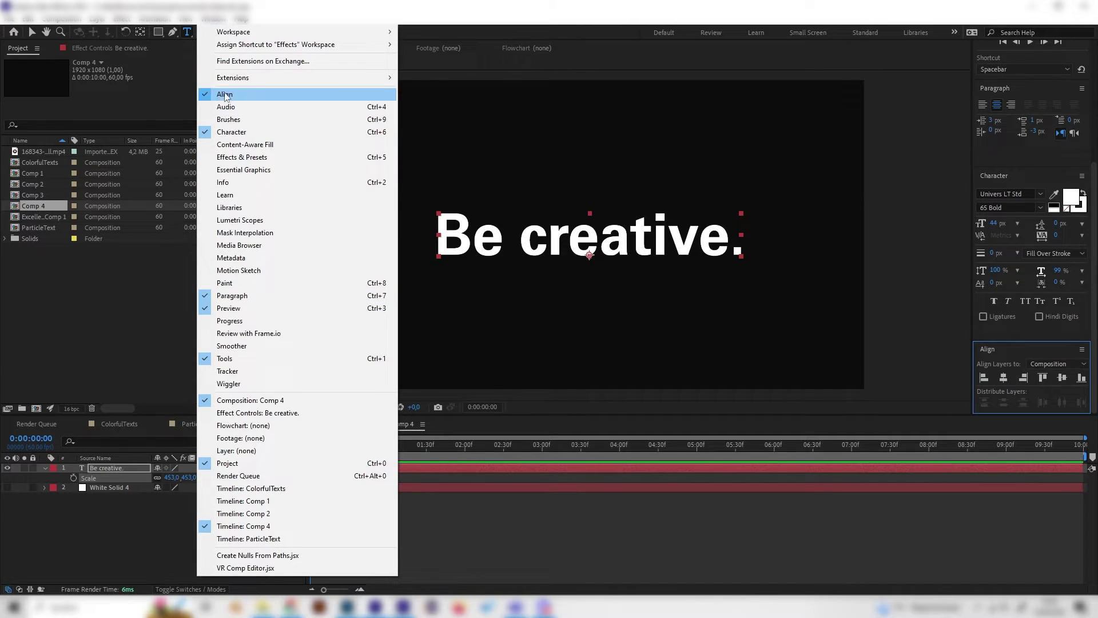
click(158, 503)
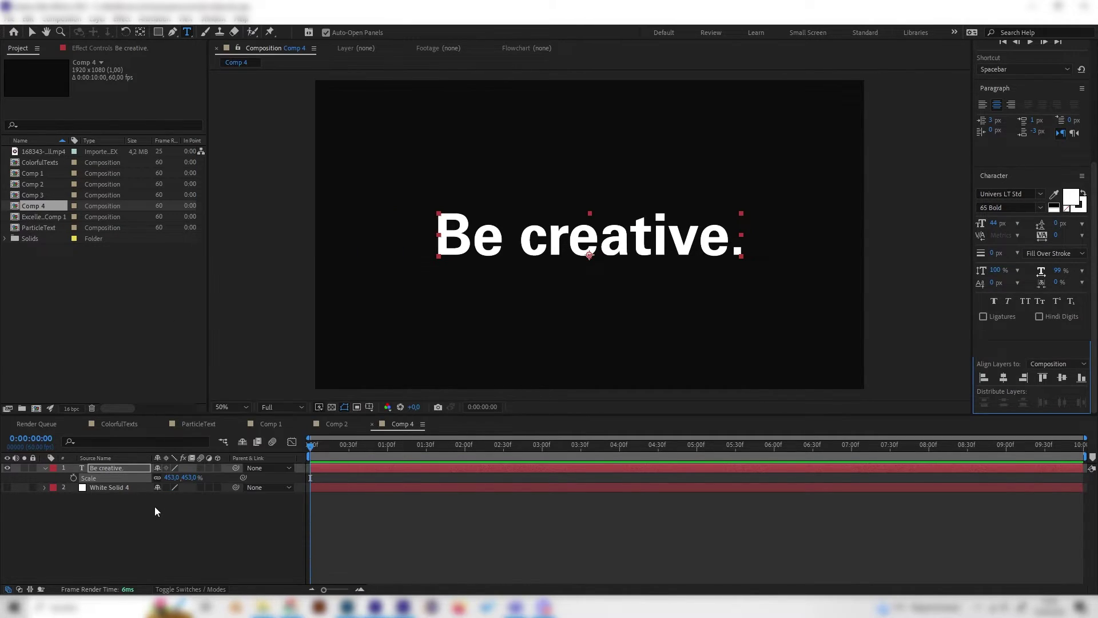
click(154, 507)
click(128, 465)
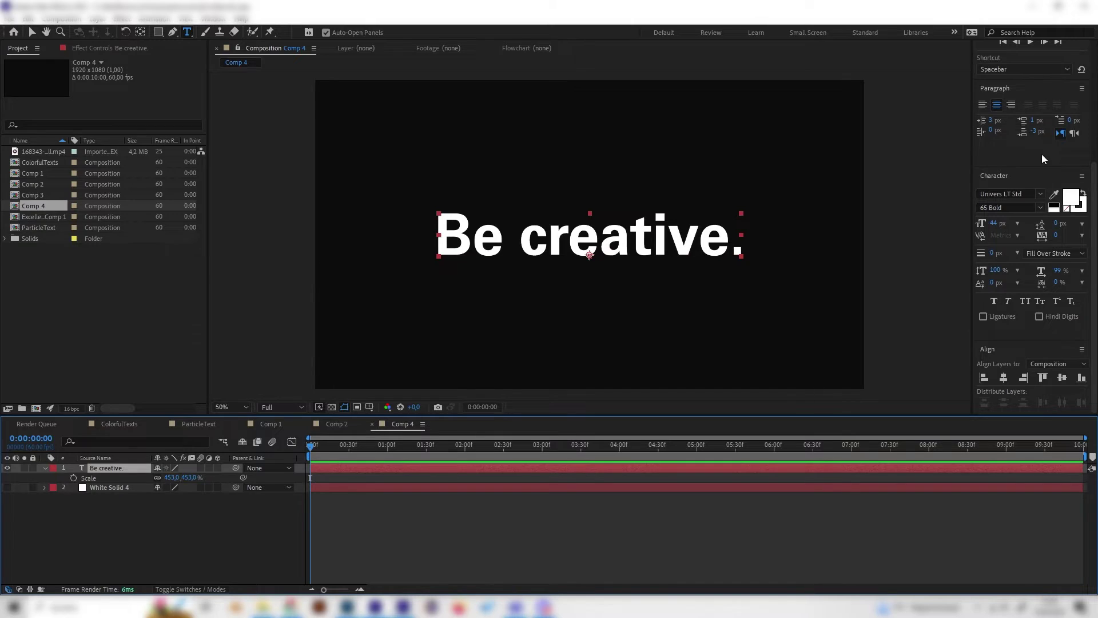
scroll(1042, 157, up, 5)
Search '4-' in Effects & Presets and apply 4-Color Gradient to the text layer.
click(1009, 138)
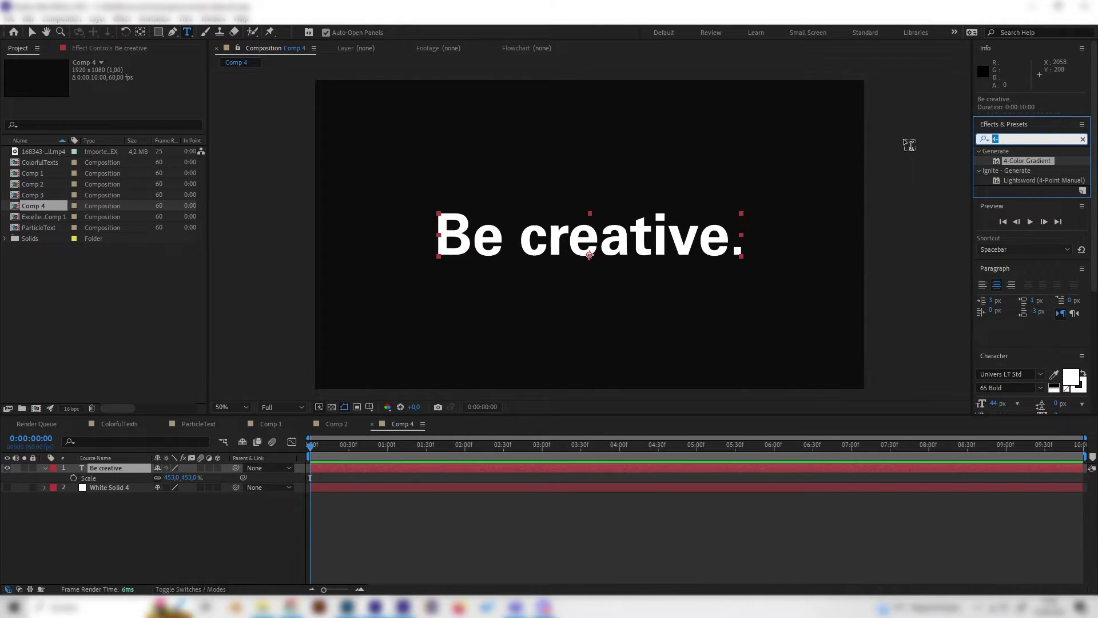
key(BackSpace)
key(BackSpace)
text(4-)
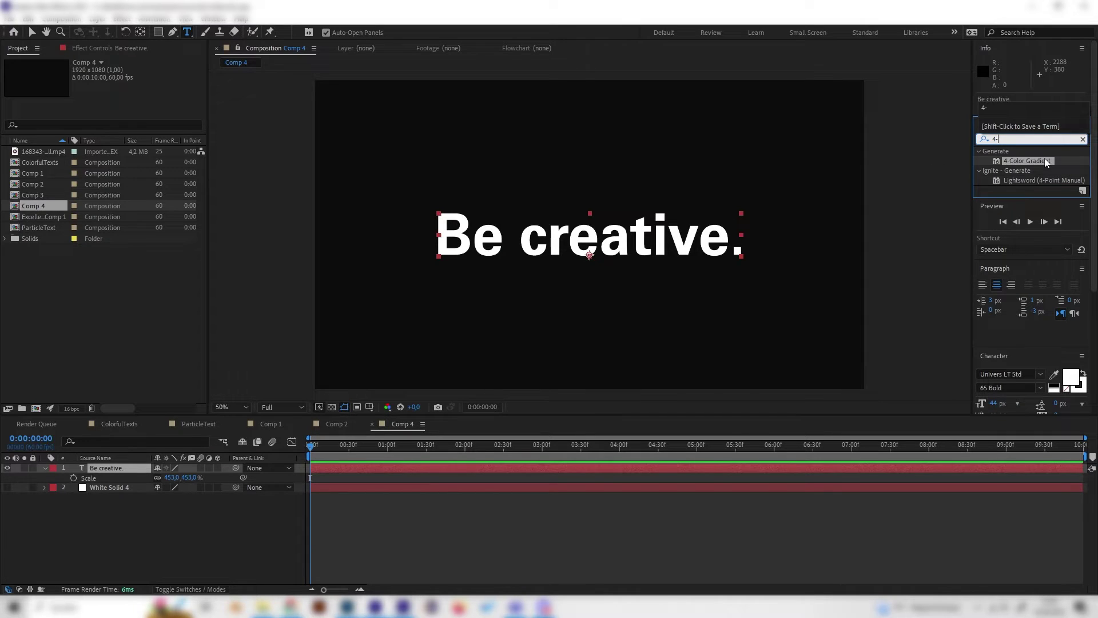
drag(1044, 158, 125, 467)
Make White Solid 4 visible again as the white background.
key(v)
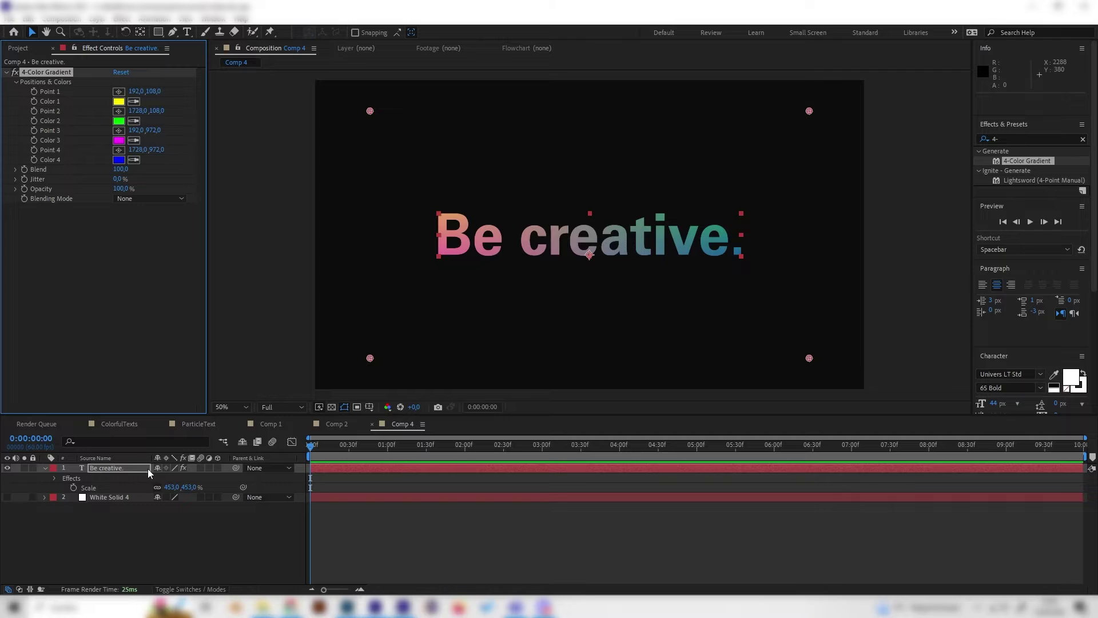
click(150, 537)
click(127, 475)
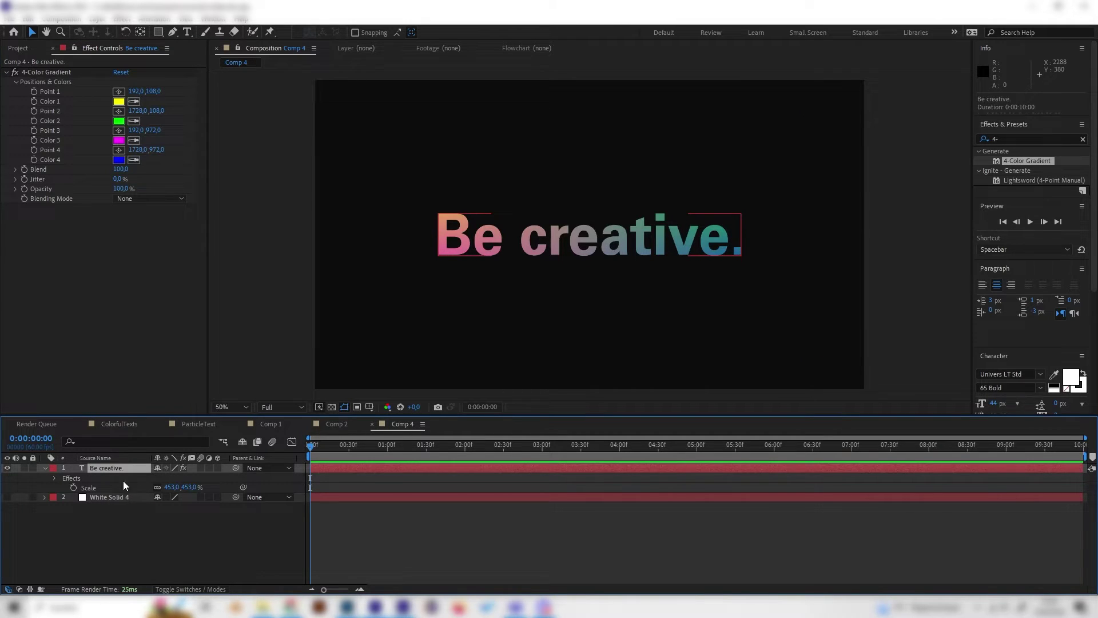
click(34, 532)
Show White Solid 4 and display the 4-Color Gradient point handles on the 'Be creative.' text.
click(8, 497)
click(105, 497)
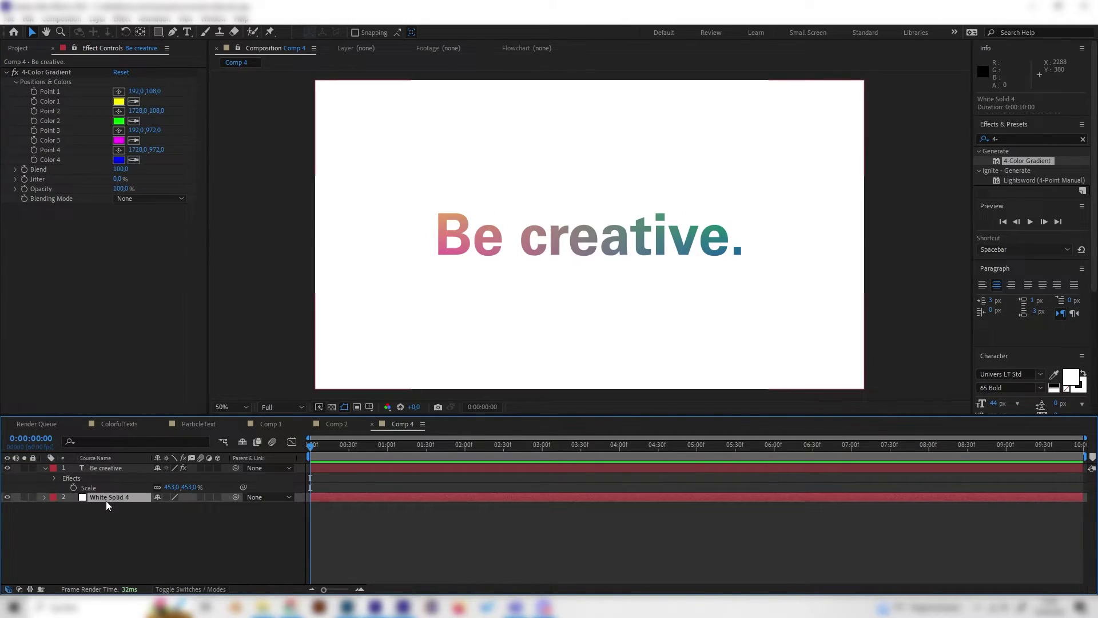
drag(343, 445, 258, 462)
click(103, 467)
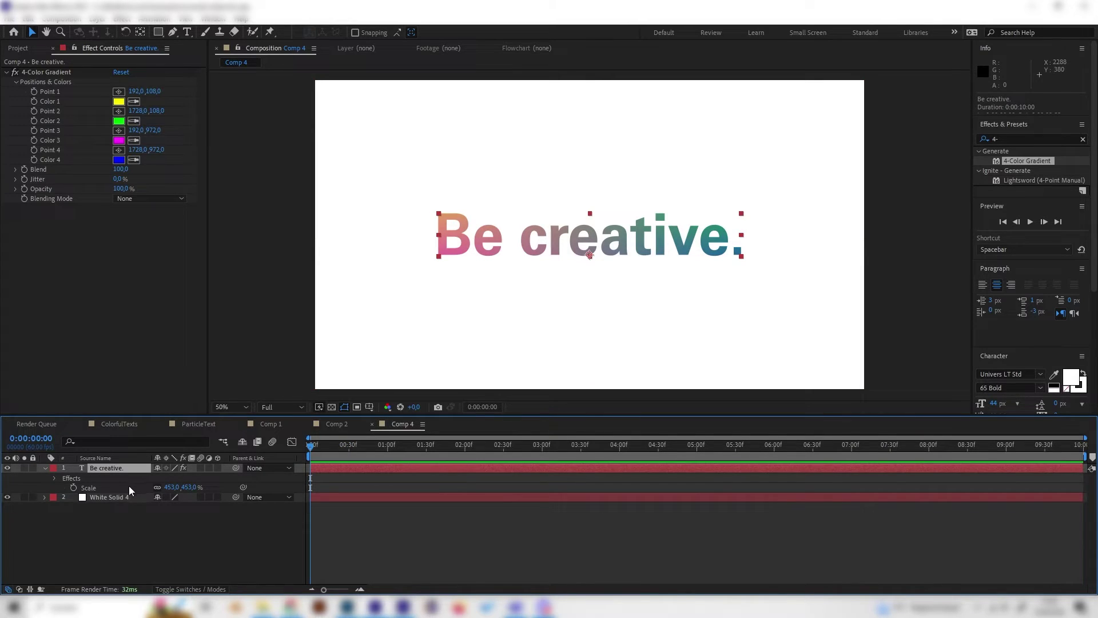
click(40, 72)
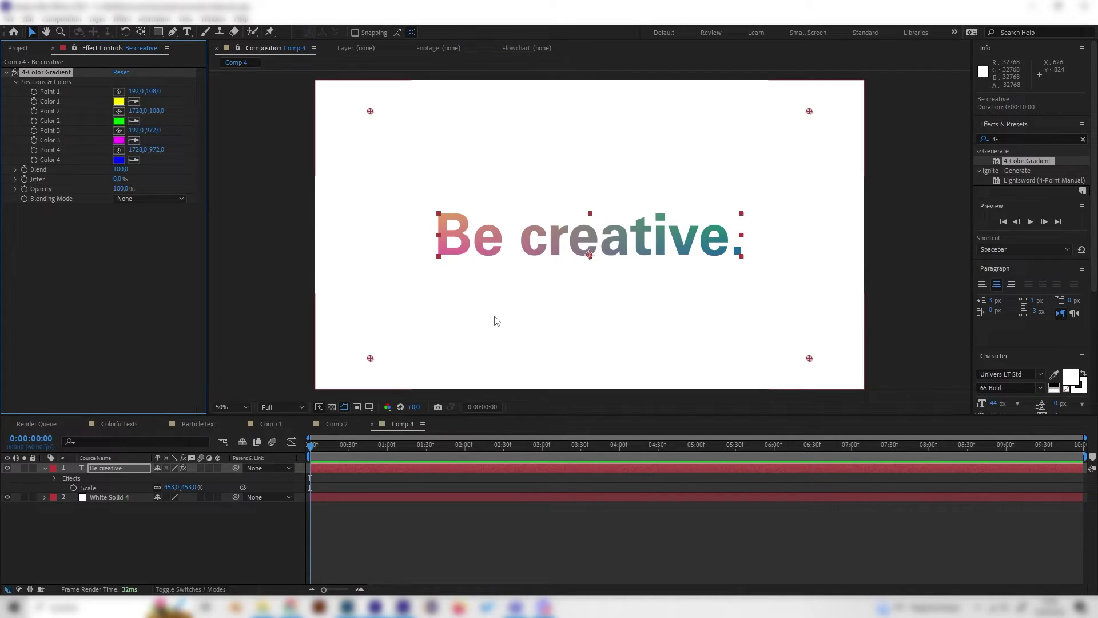
Turn on the Proportional Grid overlay from the Grid and Guide Options menu.
click(369, 406)
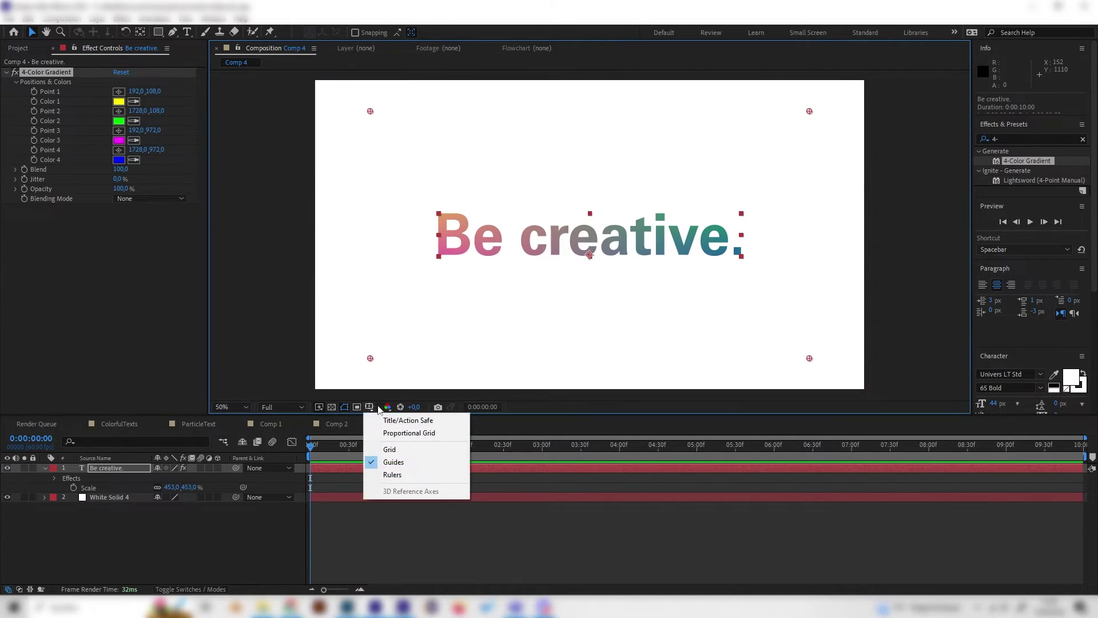
click(409, 435)
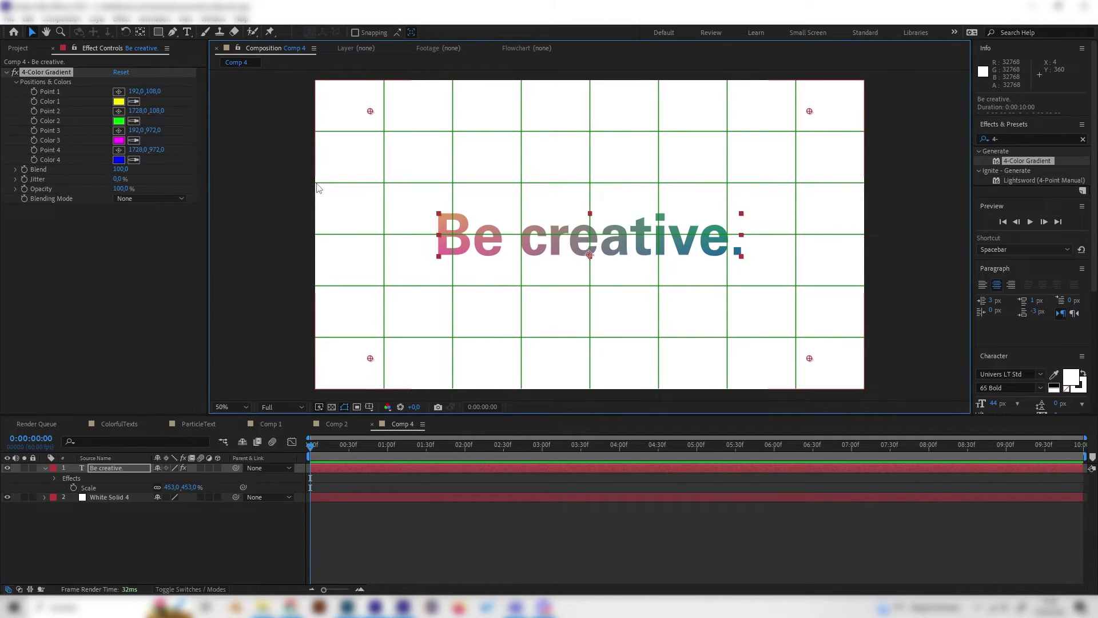
Place gradient Points 1, 3, 2 and 4 along the text's midline at x 0, 478, 960, 1442.
drag(335, 450, 289, 441)
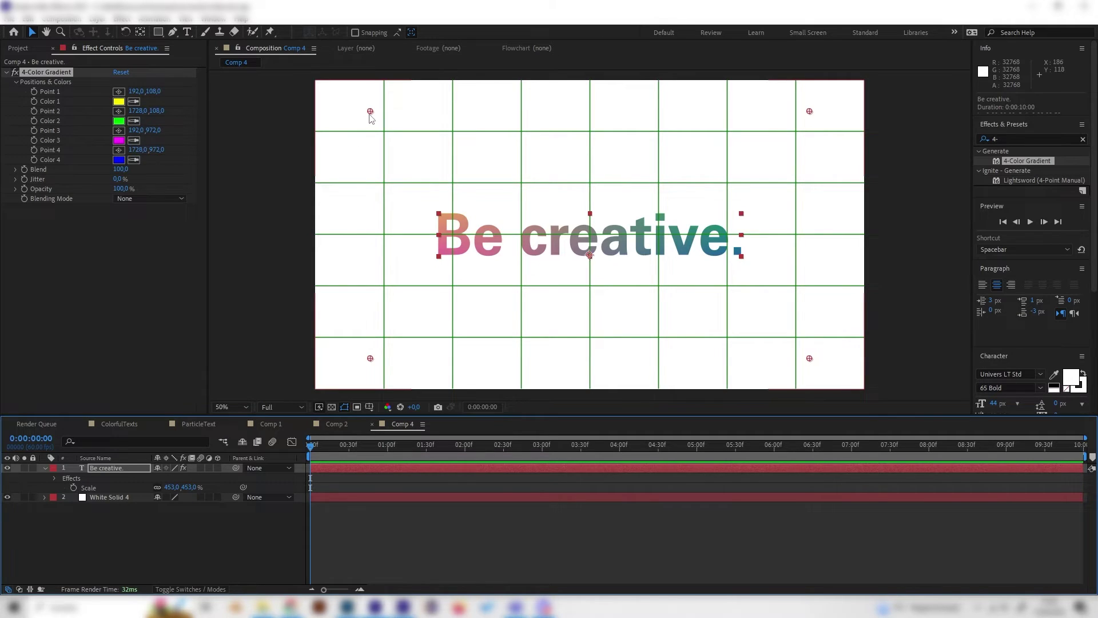
drag(370, 111, 315, 234)
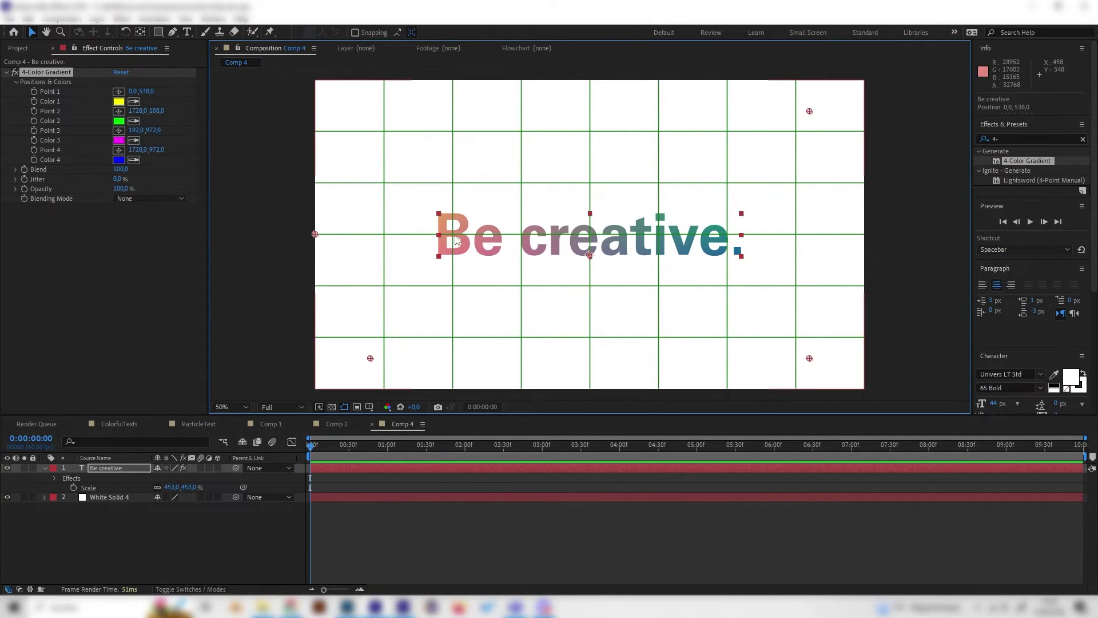
drag(370, 358, 452, 235)
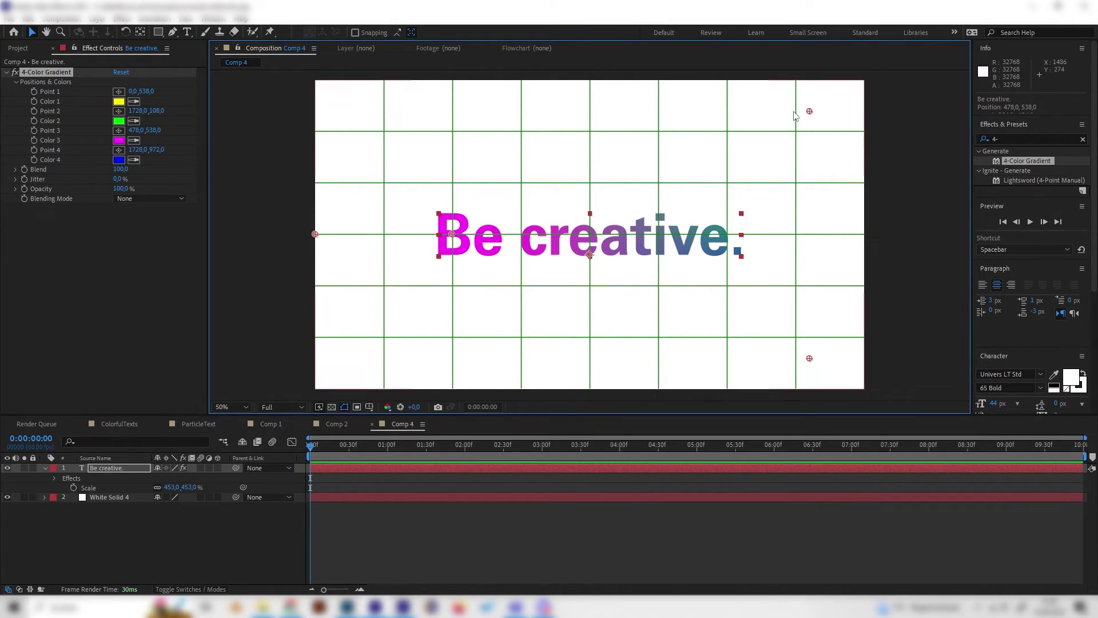
drag(810, 113, 590, 237)
drag(810, 358, 728, 235)
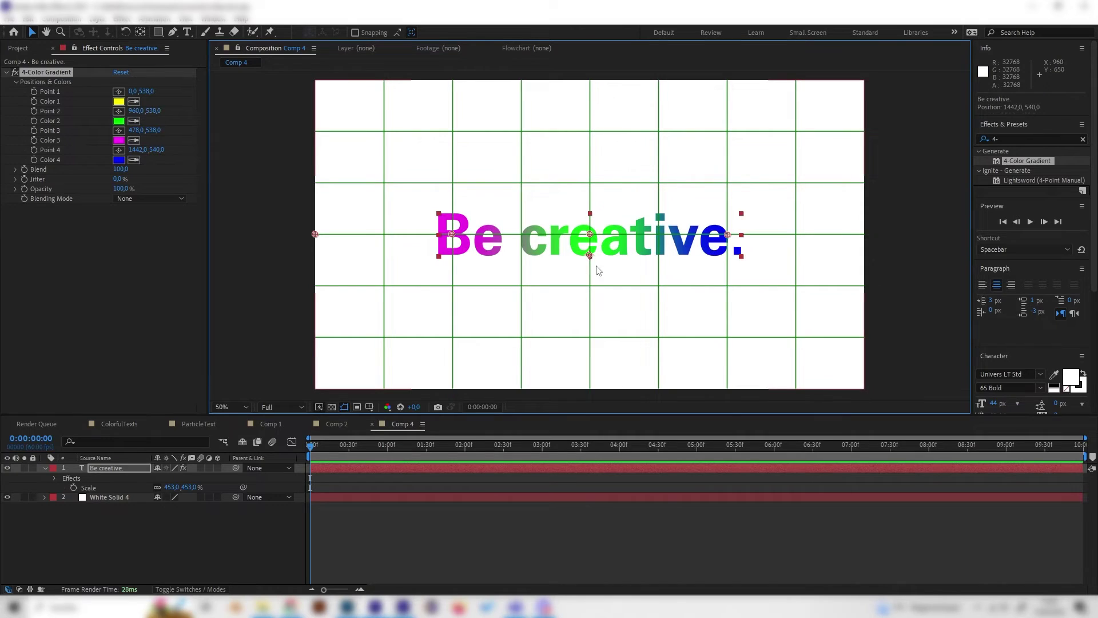
click(386, 477)
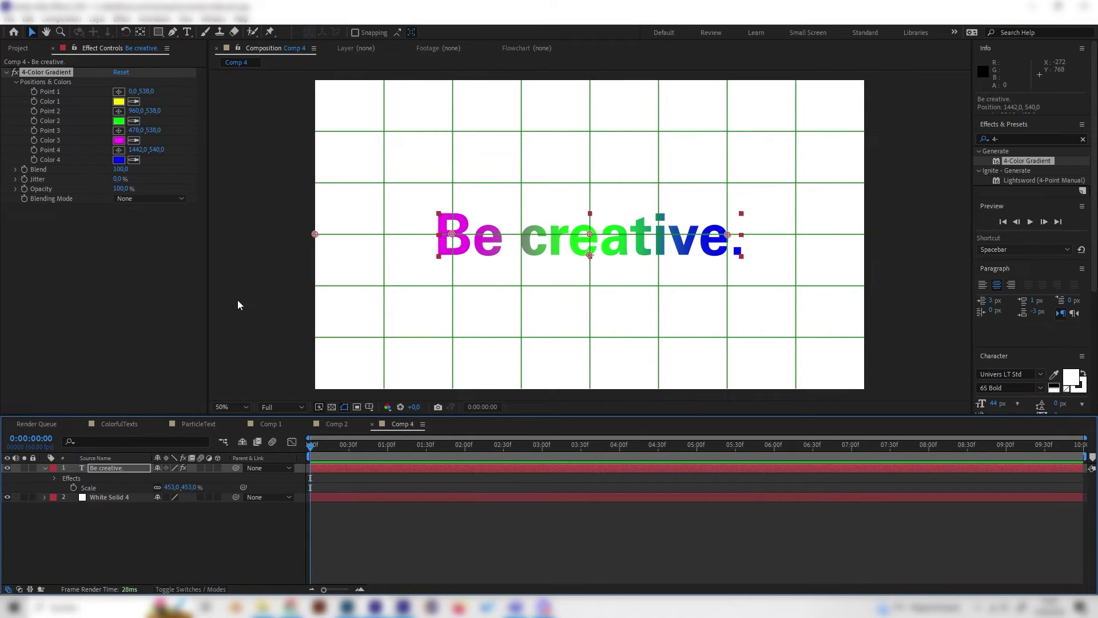
click(30, 91)
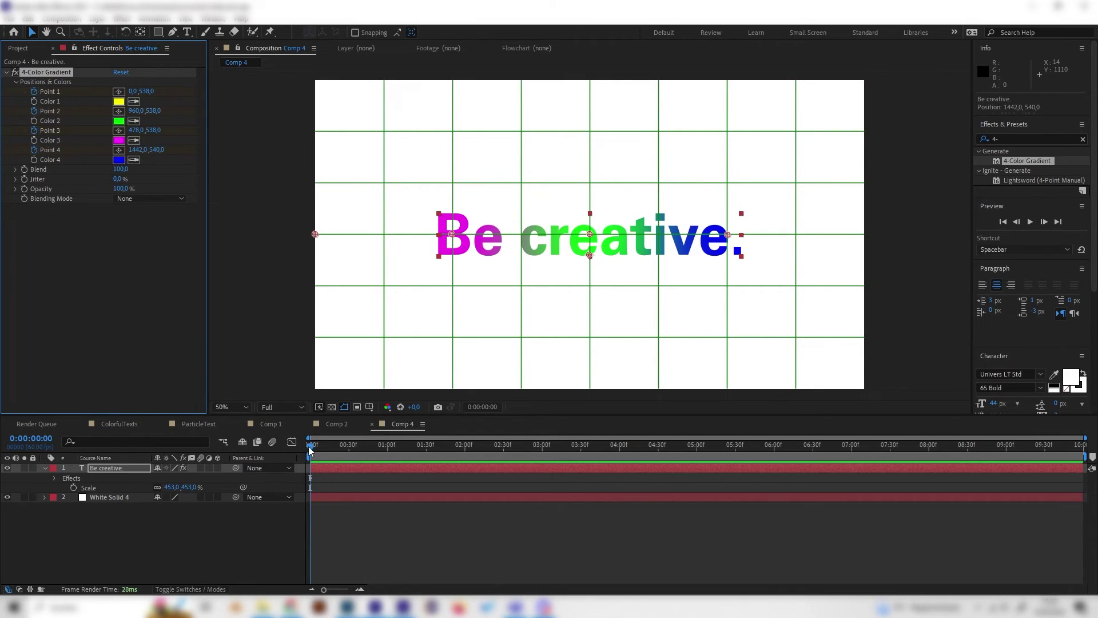
At 0:00:01:30, shift the four gradient points right to x 472, 964, 1434, 1914.
drag(318, 449, 426, 439)
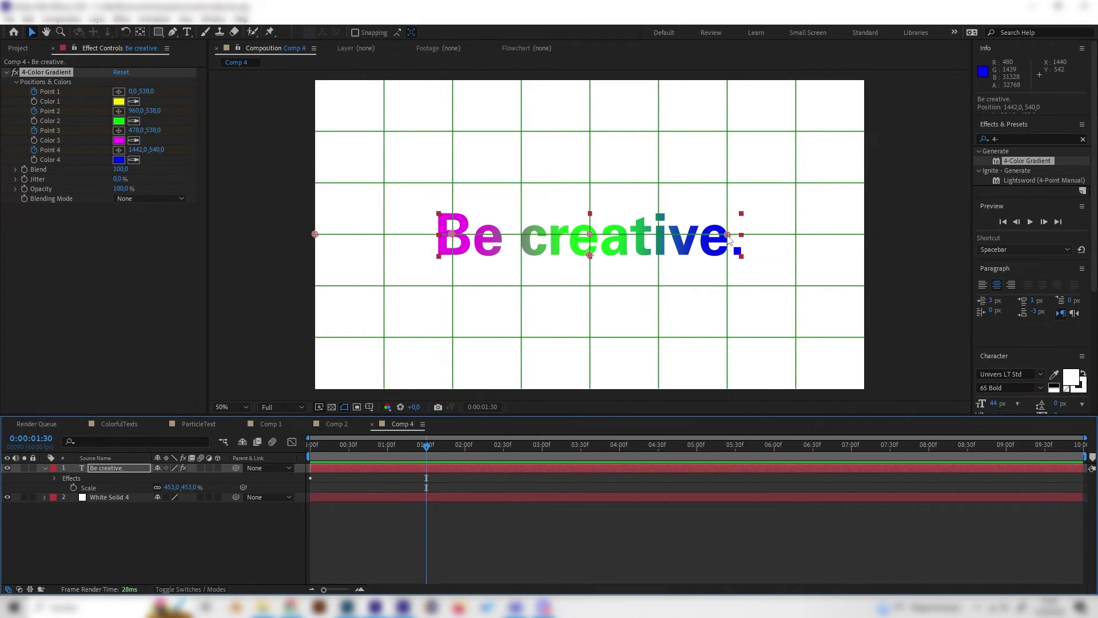
drag(727, 236, 863, 235)
drag(590, 234, 726, 235)
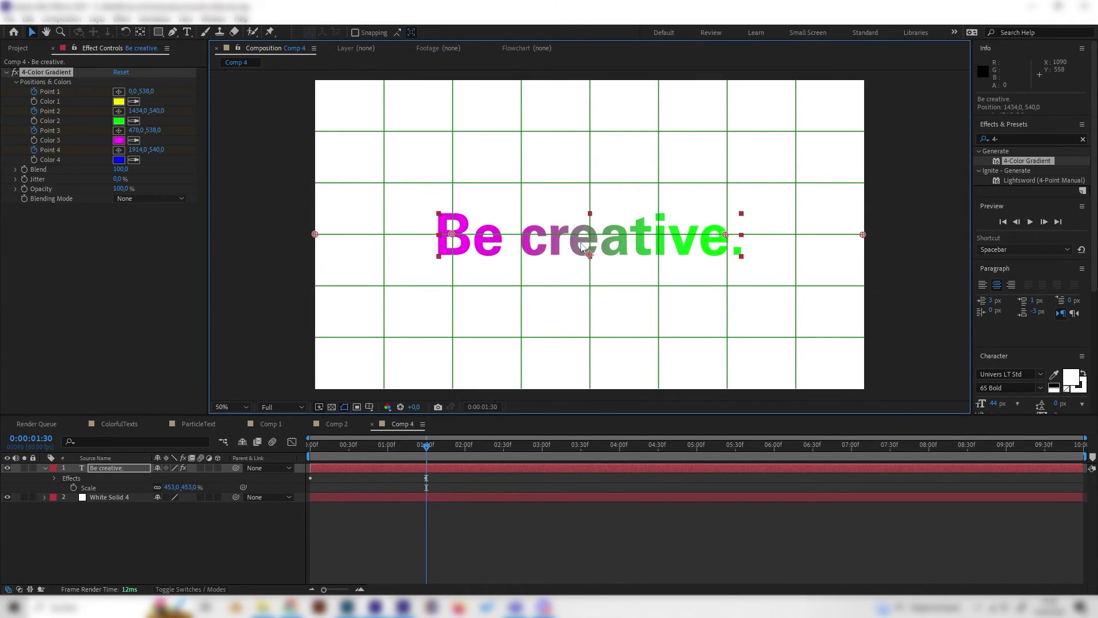
drag(452, 235, 591, 235)
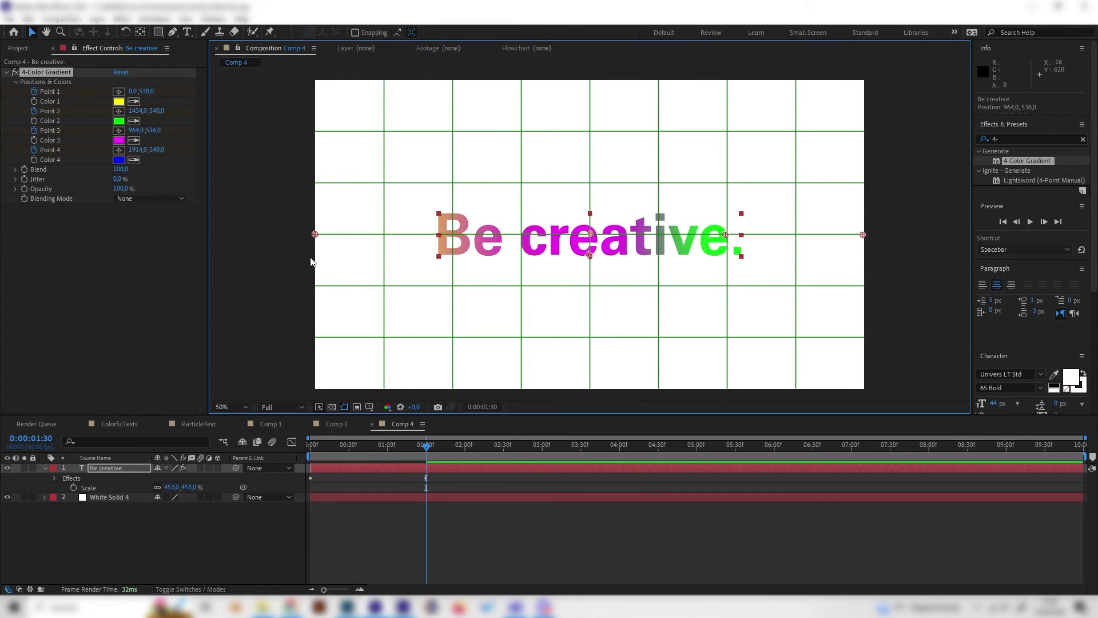
drag(316, 234, 450, 236)
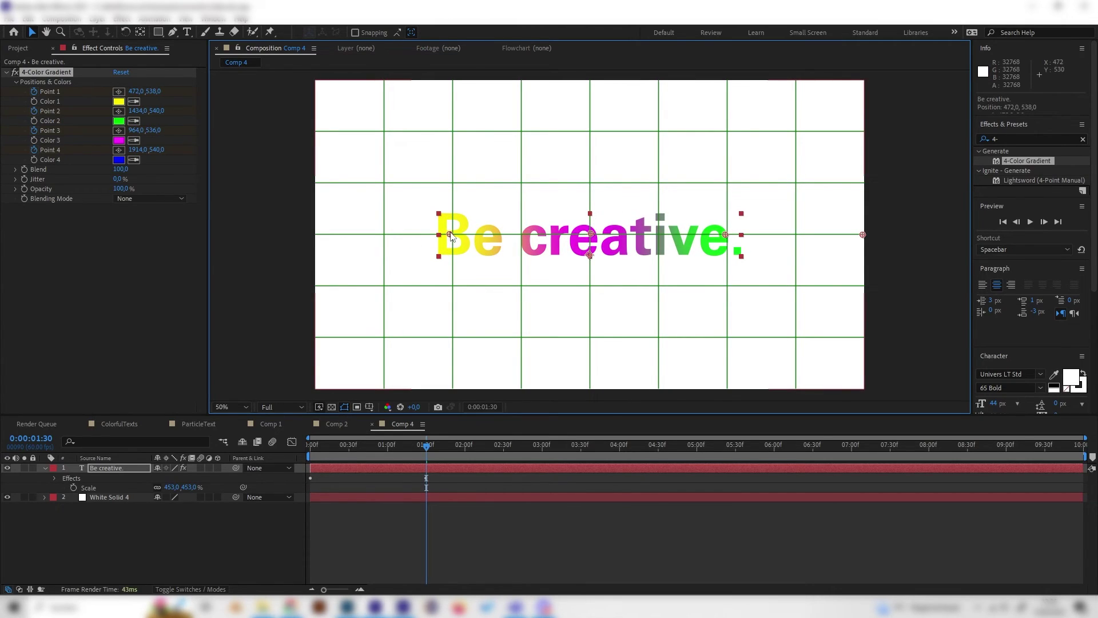
drag(433, 446, 256, 458)
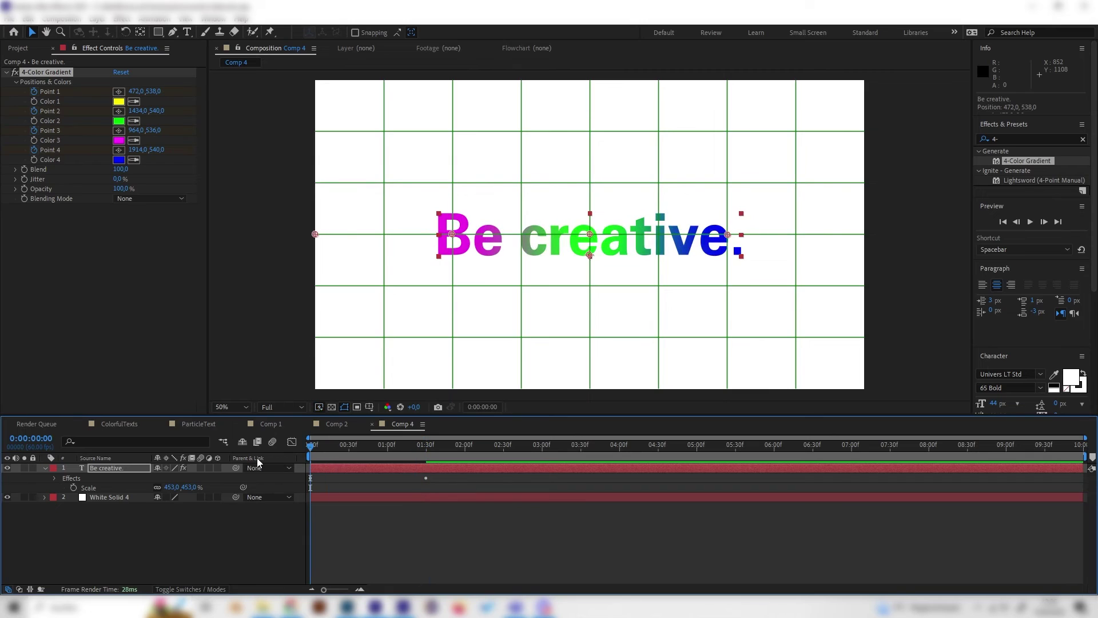
Turn off the Proportional Grid and preview the gradient sweep across the text.
click(370, 406)
click(404, 433)
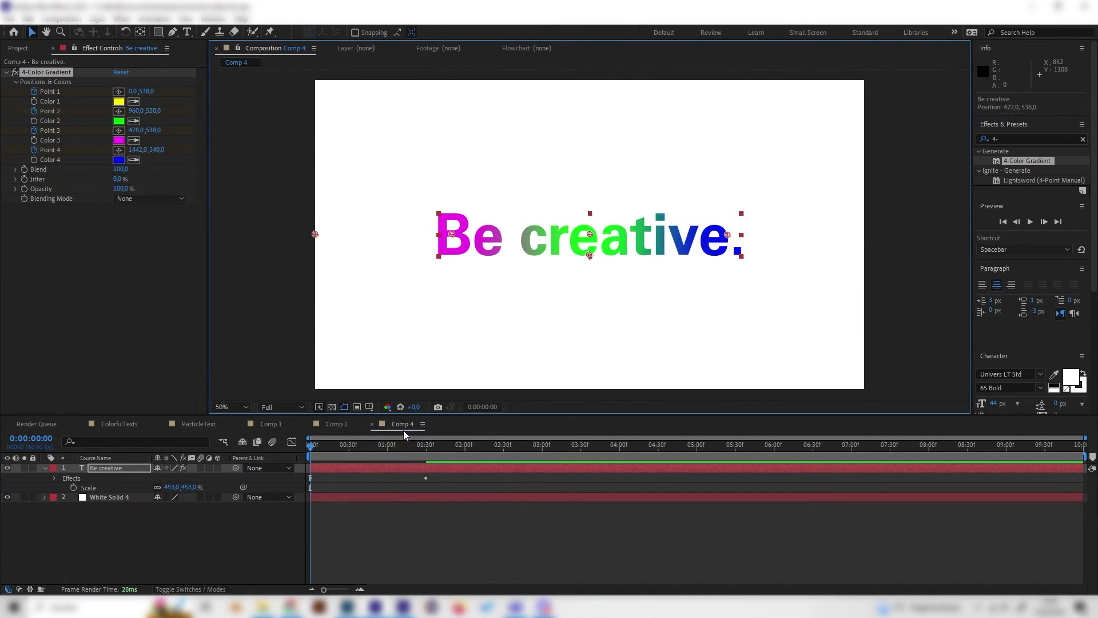
key(space)
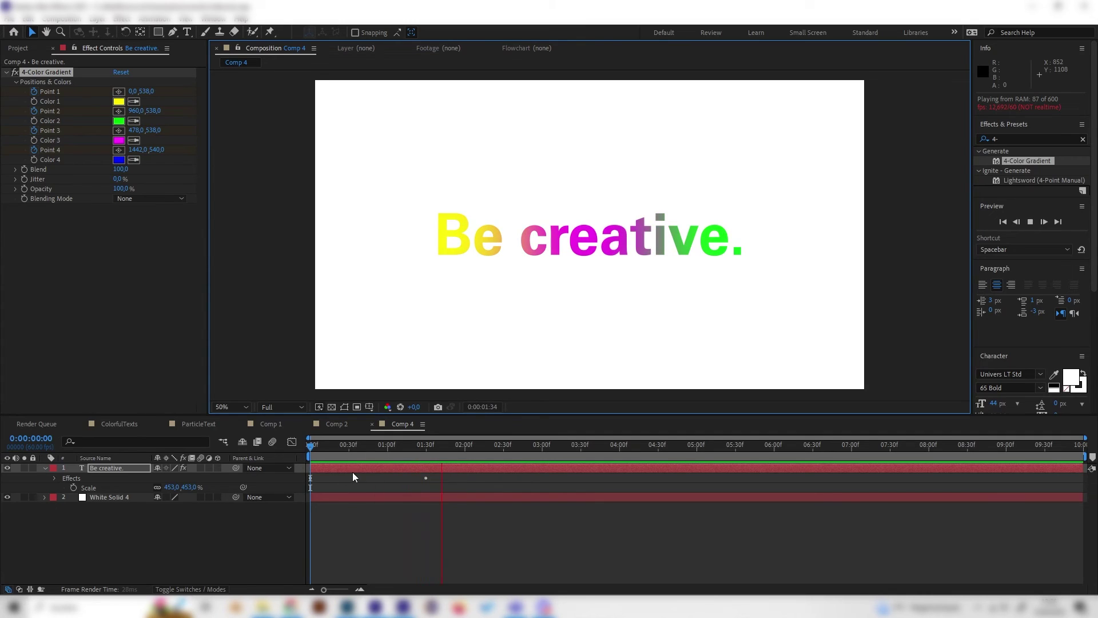
click(215, 472)
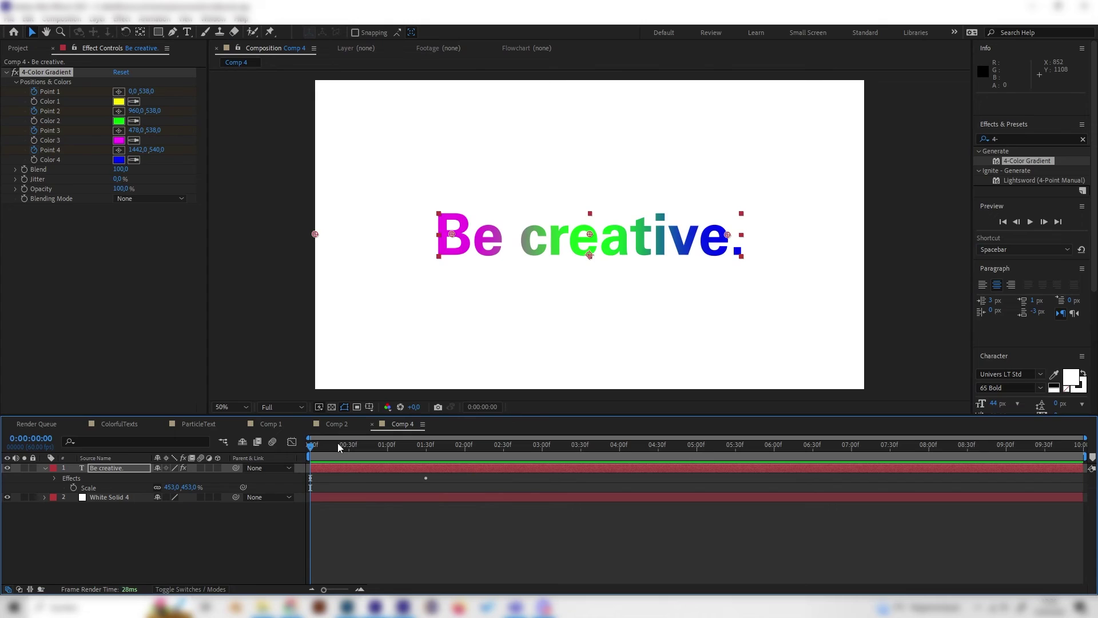
drag(314, 453, 355, 455)
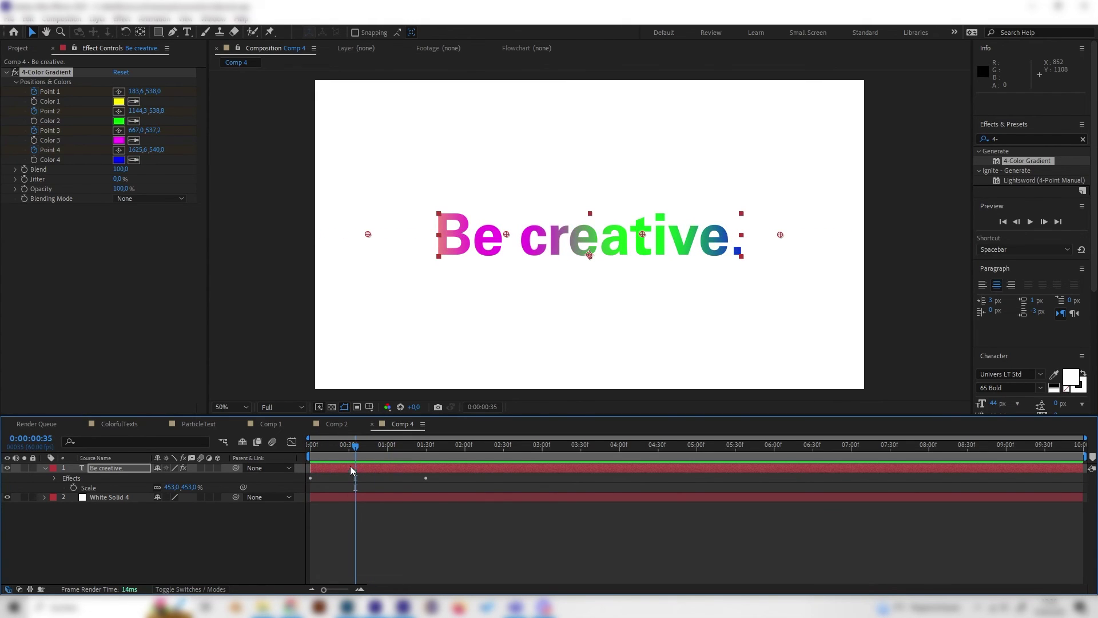
click(119, 160)
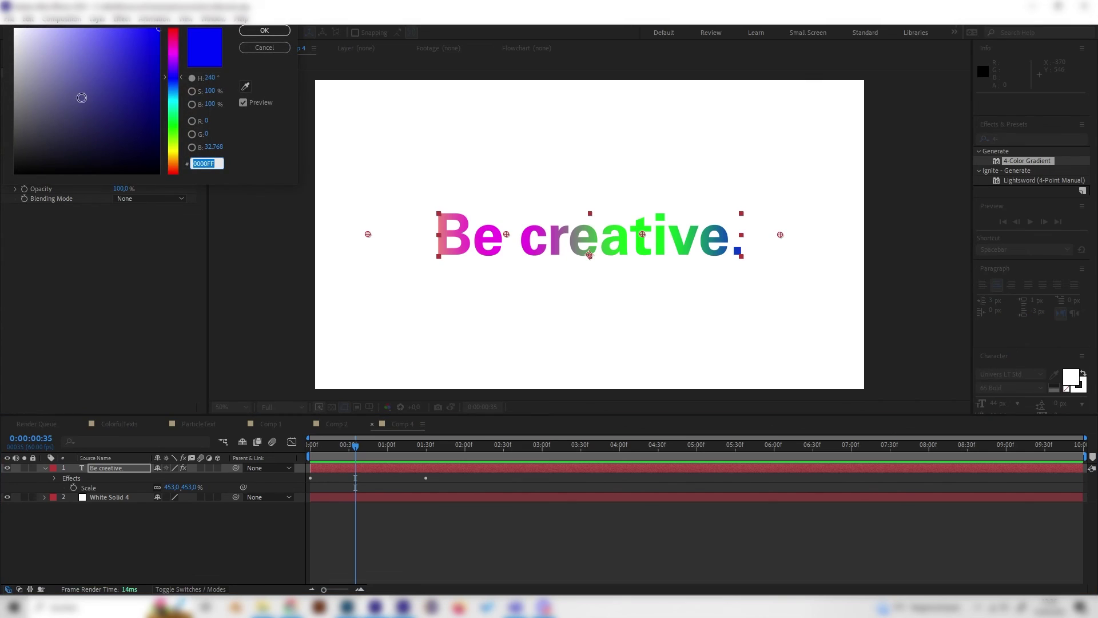
click(264, 31)
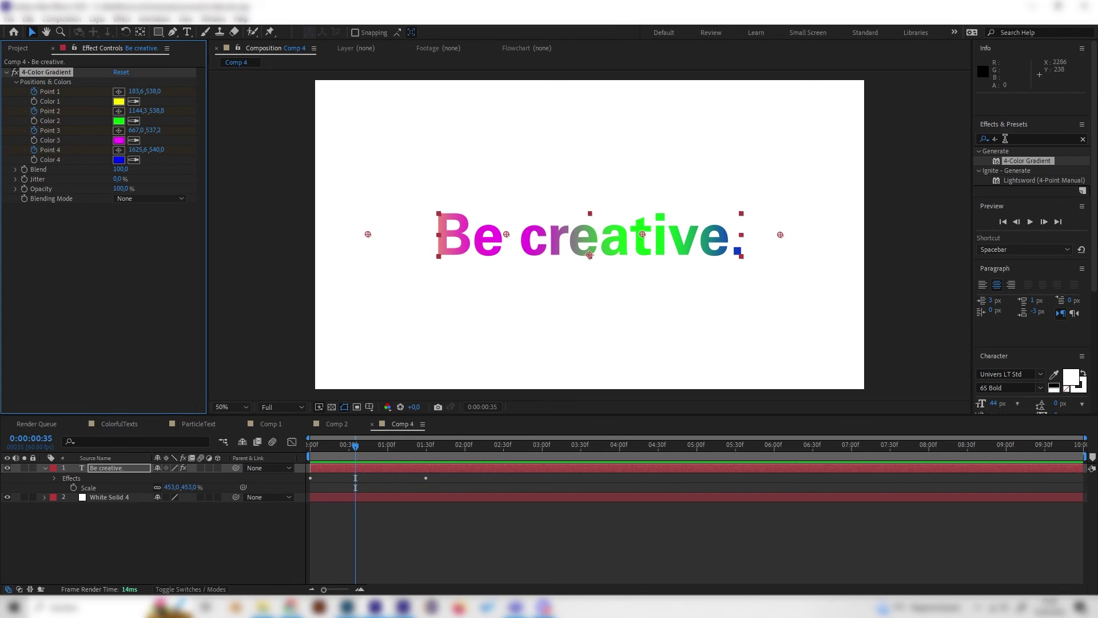
Apply Hue/Saturation to the 'Be creative.' text with Master Saturation -29, then return to the start.
click(1004, 139)
key(BackSpace)
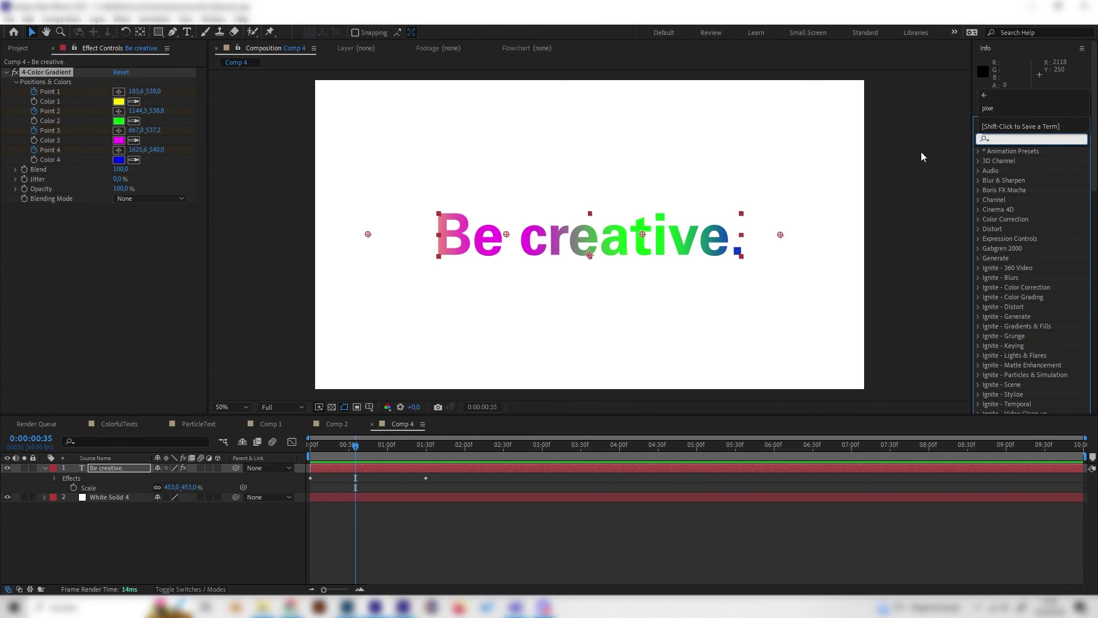
text(sat)
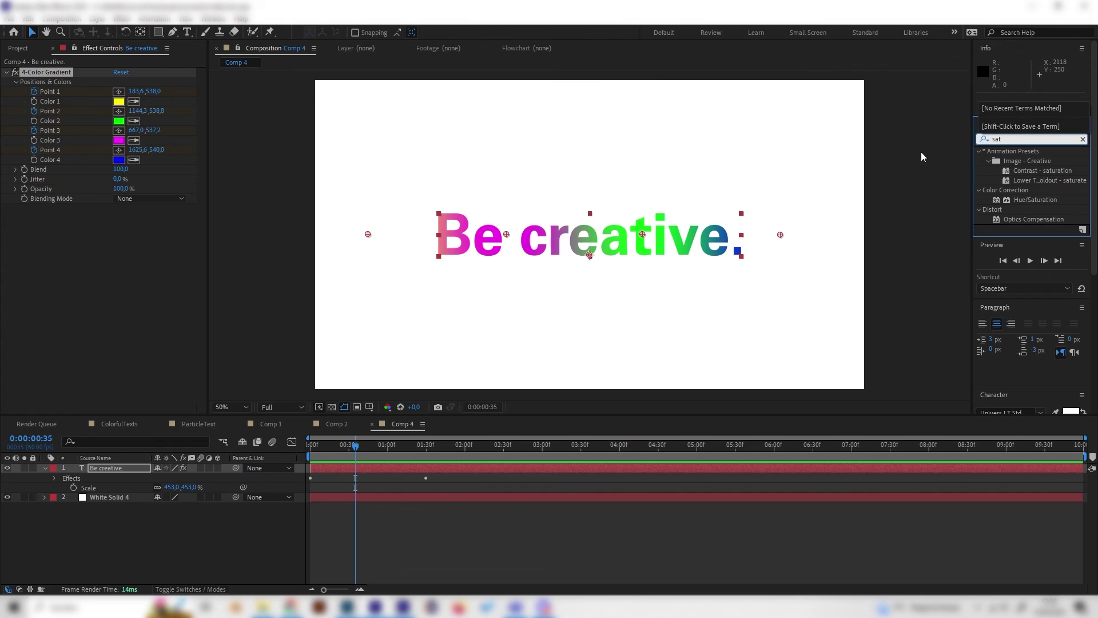
drag(1036, 200, 88, 318)
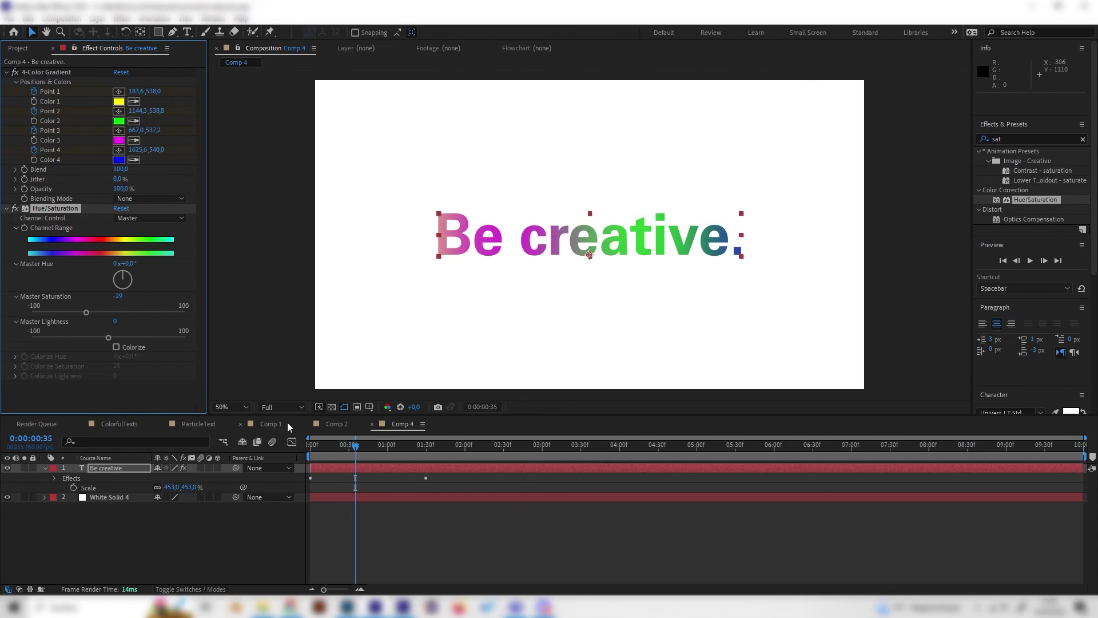
click(365, 450)
key(ctrl+t)
key(Home)
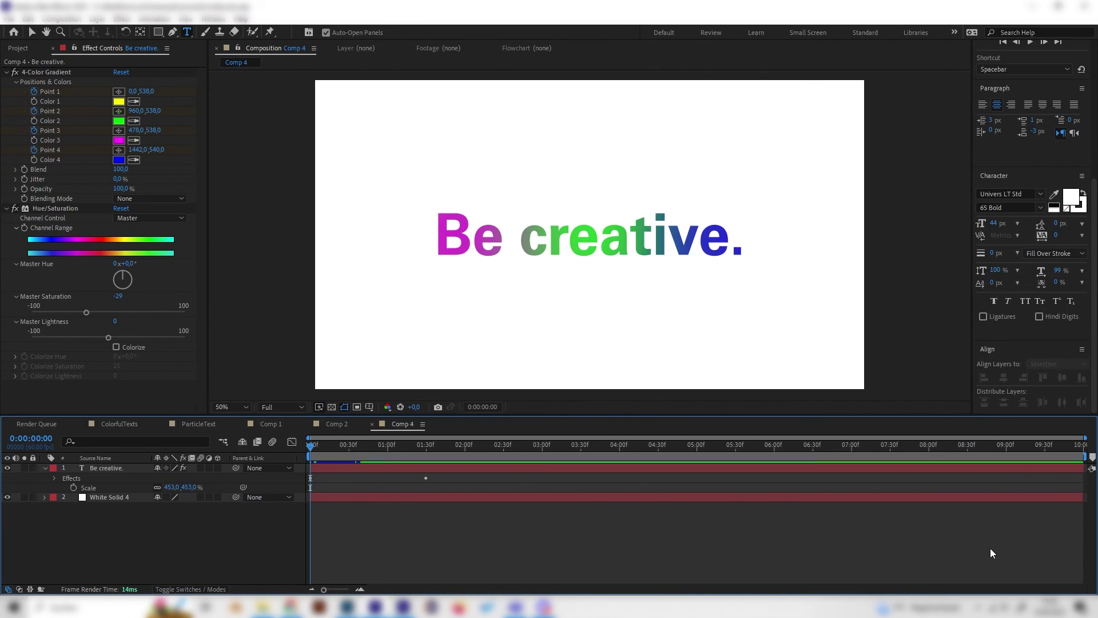